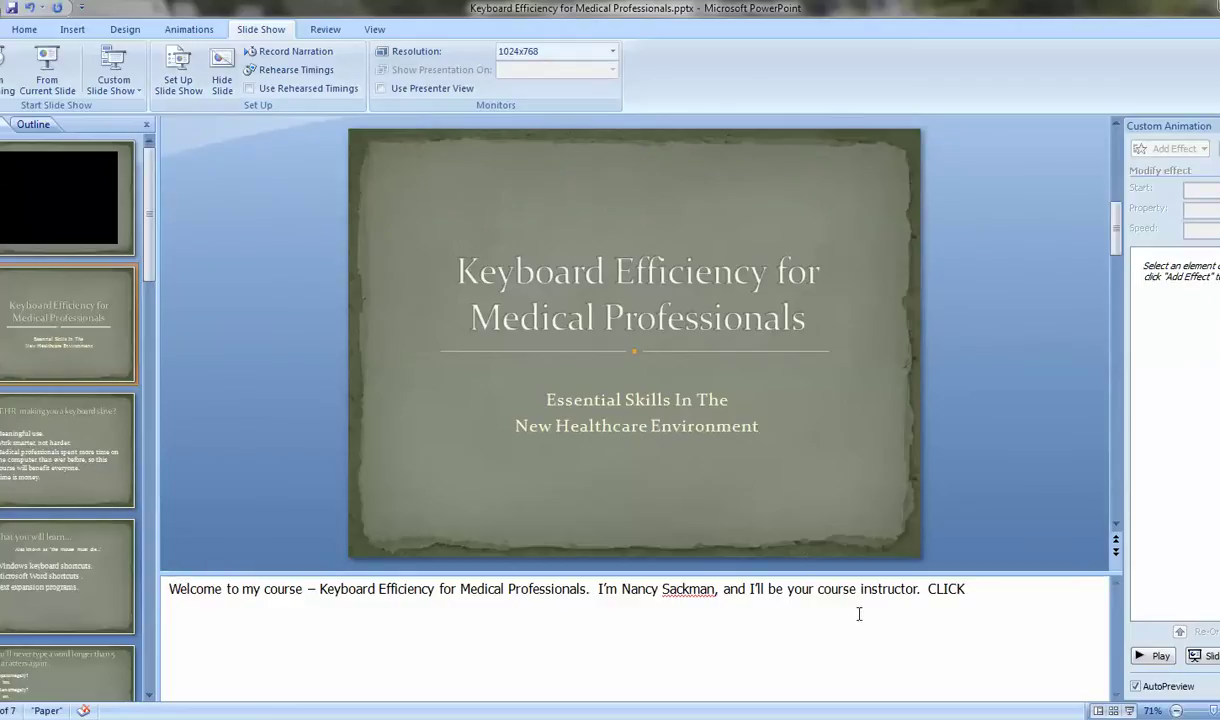
# - Record narration starting at the current title slide with the default recording quality, and end the recording
pyautogui.moveTo(919, 590); pyautogui.dragTo(966, 592)
pyautogui.click(900, 585)
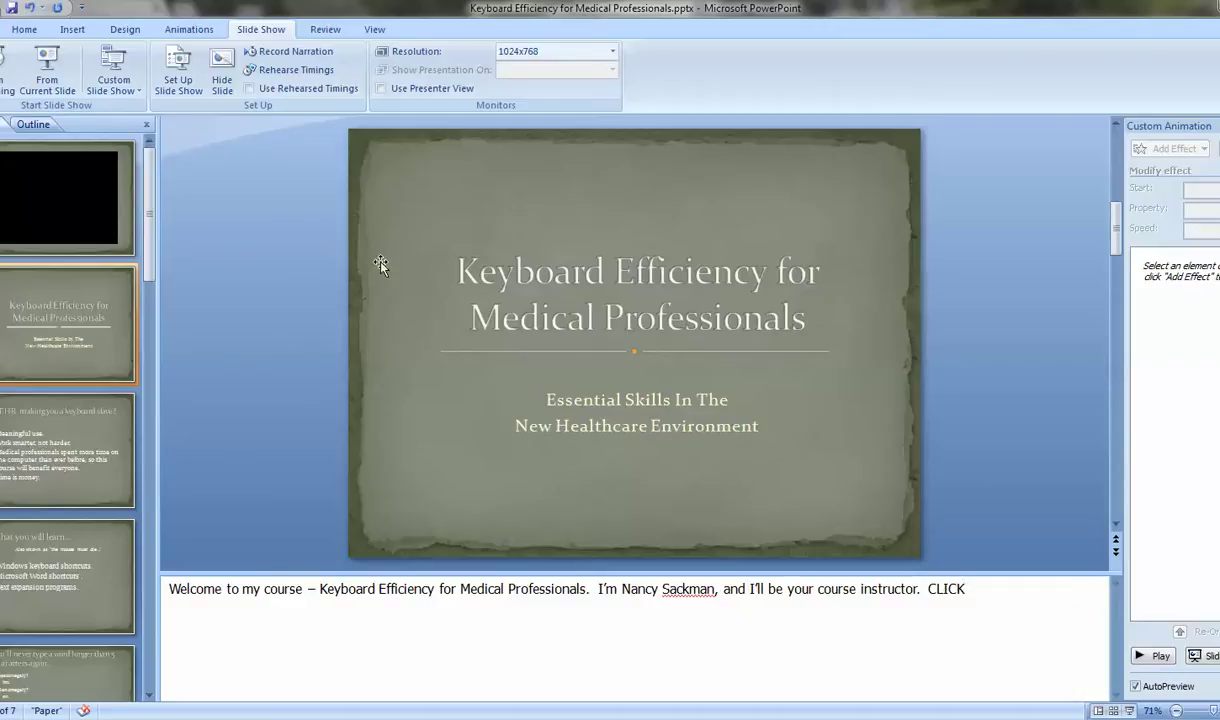
pyautogui.click(293, 55)
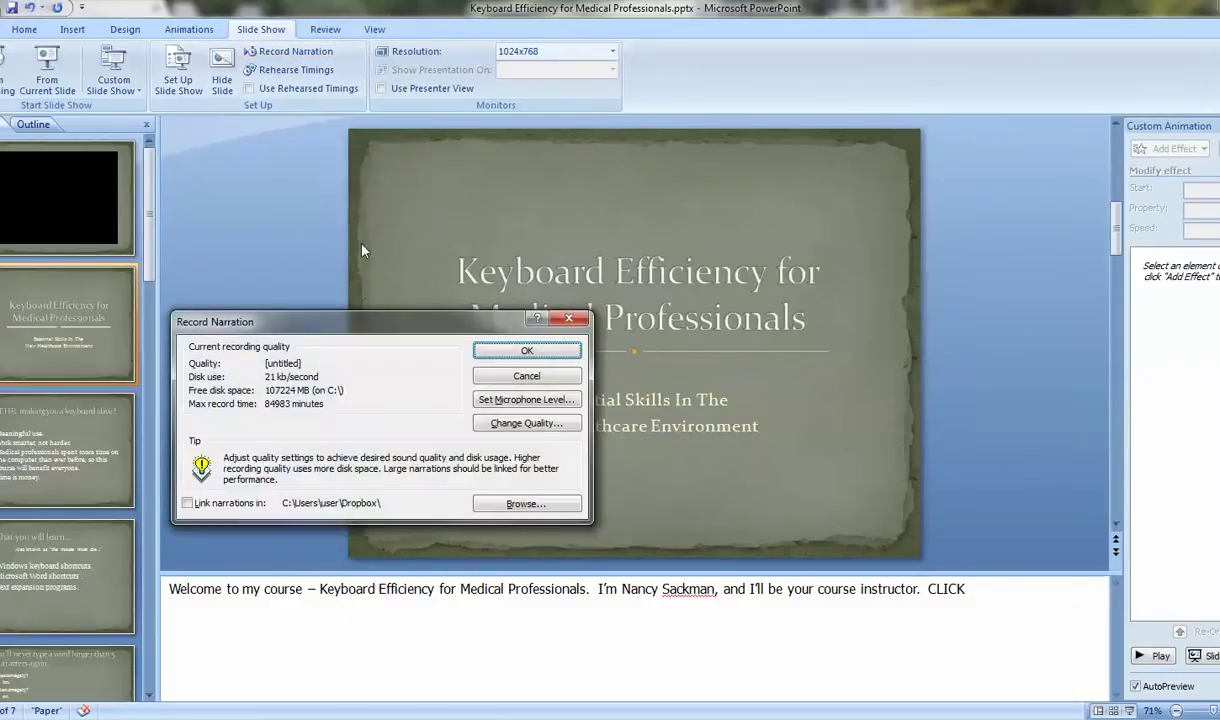
pyautogui.click(530, 353)
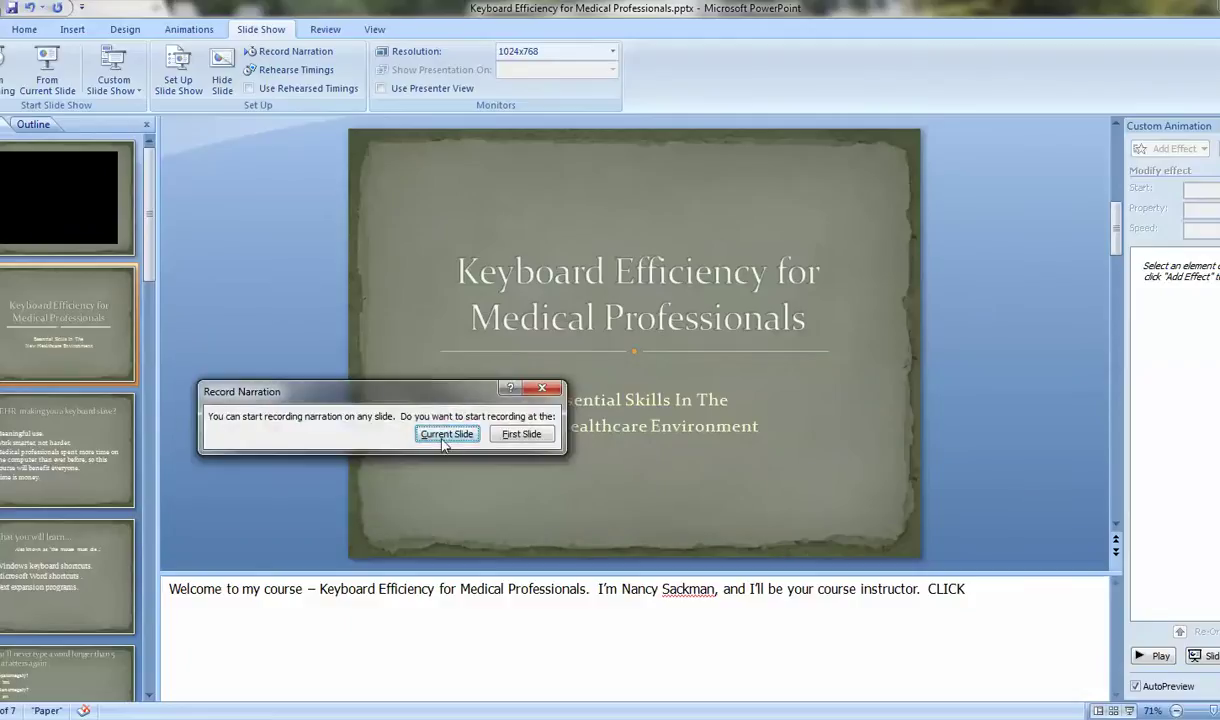
pyautogui.click(446, 436)
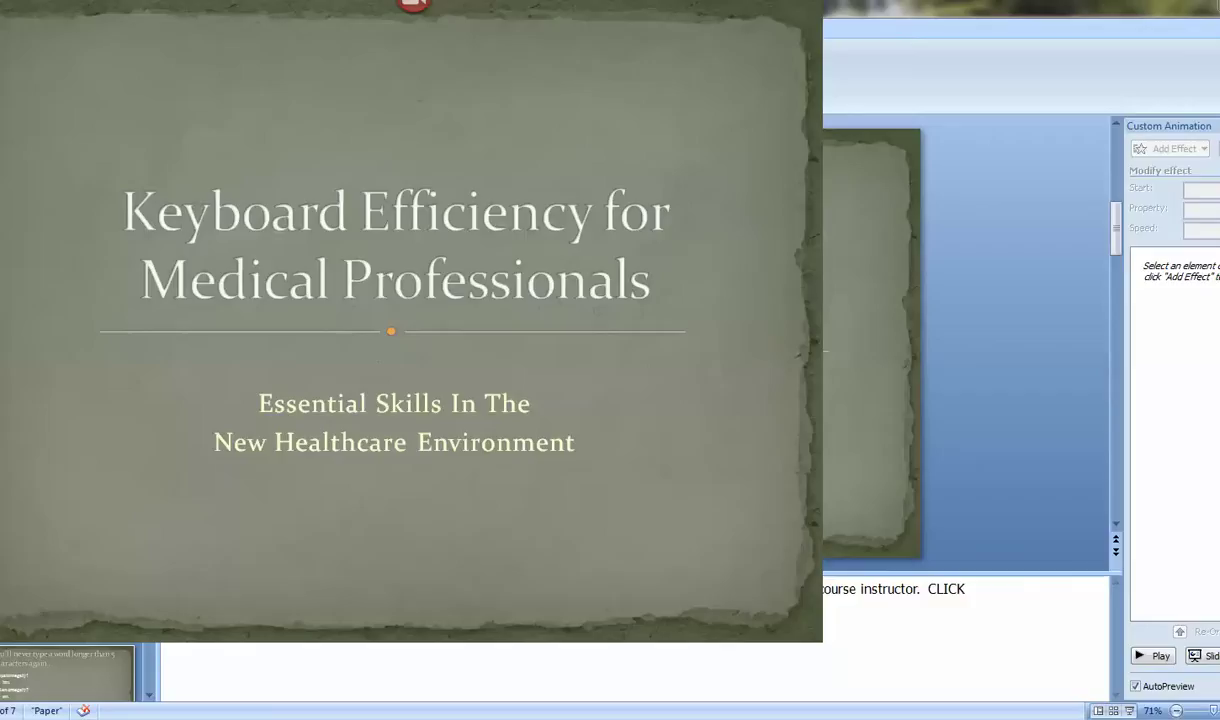
pyautogui.press('Escape')
pyautogui.click(464, 345)
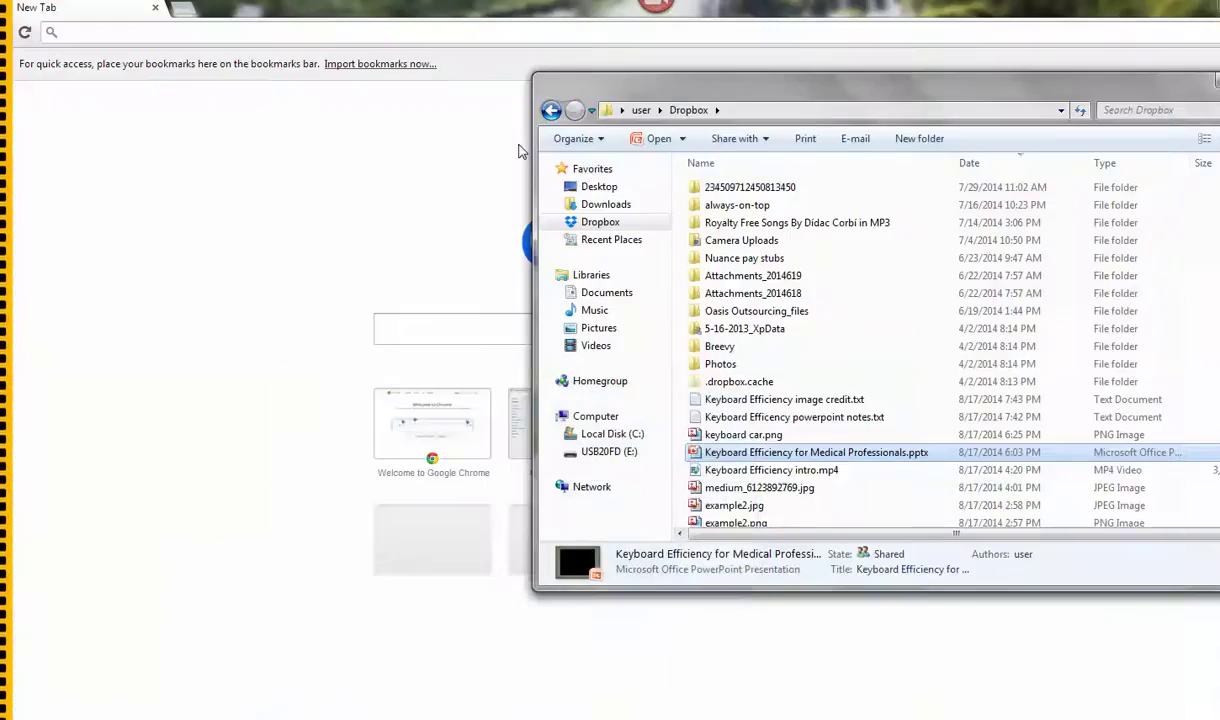
# - Close the Dropbox folder window and switch to the Keyboard Efficiency for Medical Professionals presentation in PowerPoint
pyautogui.hotkey('alt', 'F4')
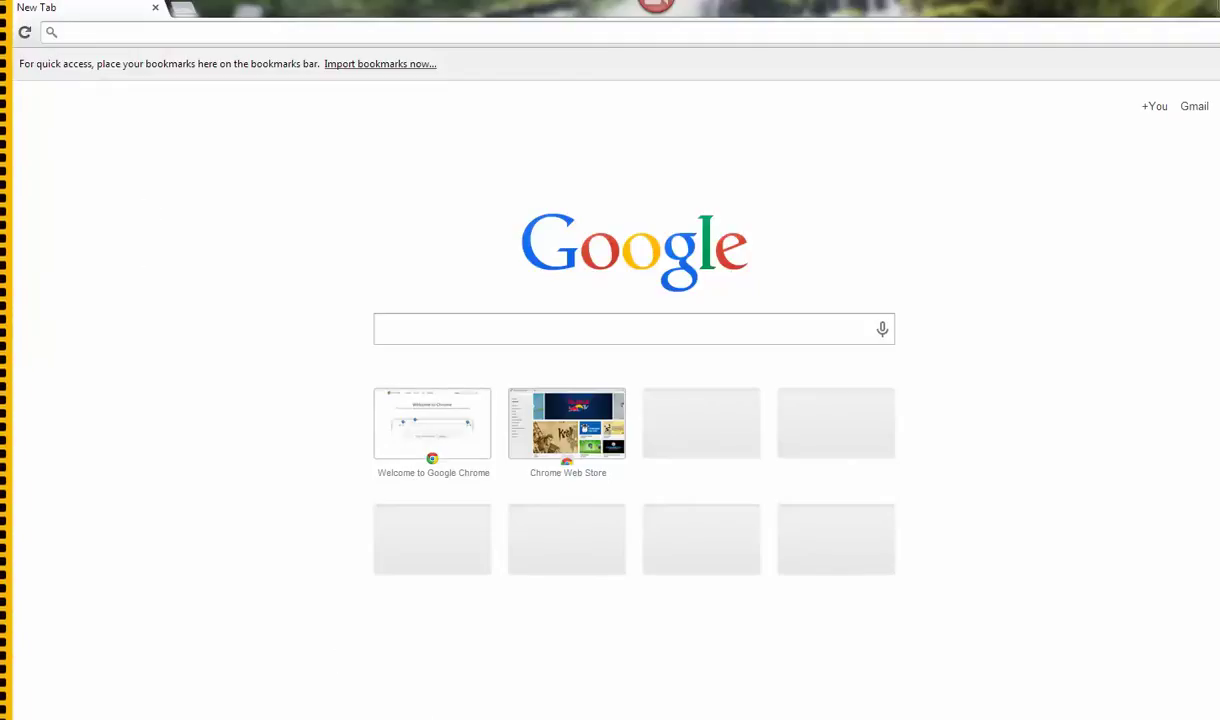
pyautogui.moveTo(296, 719)
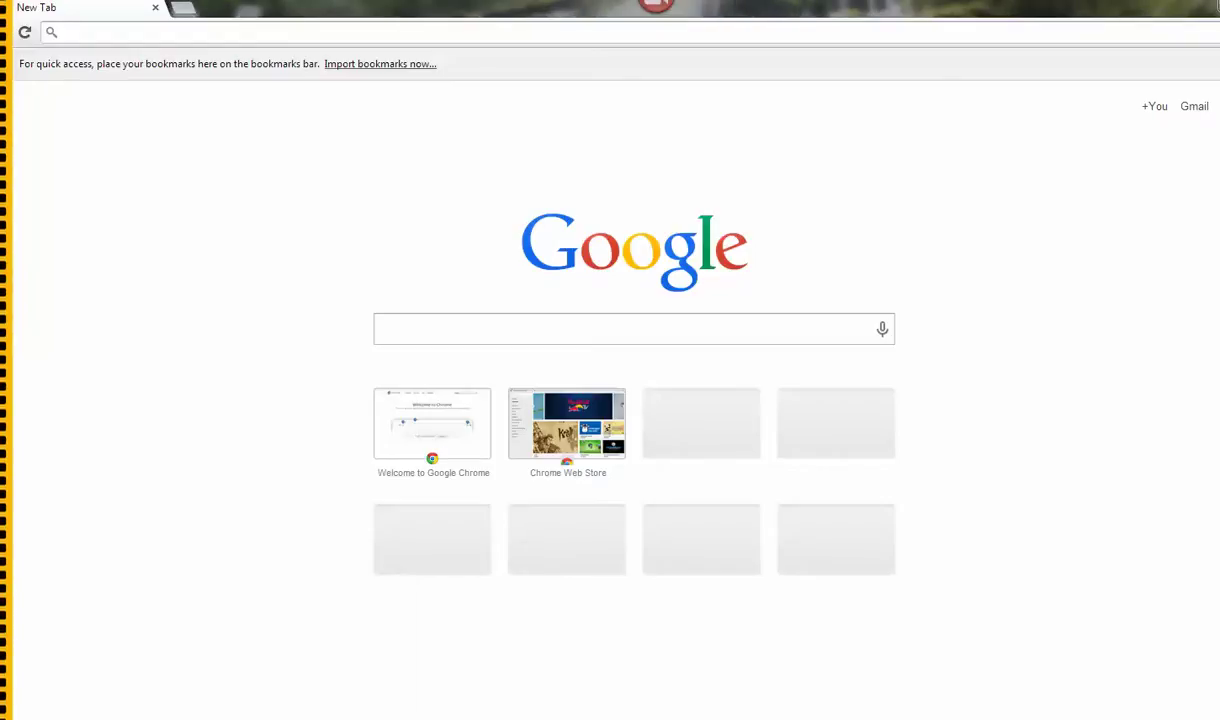
pyautogui.hotkey('alt', 'Tab')
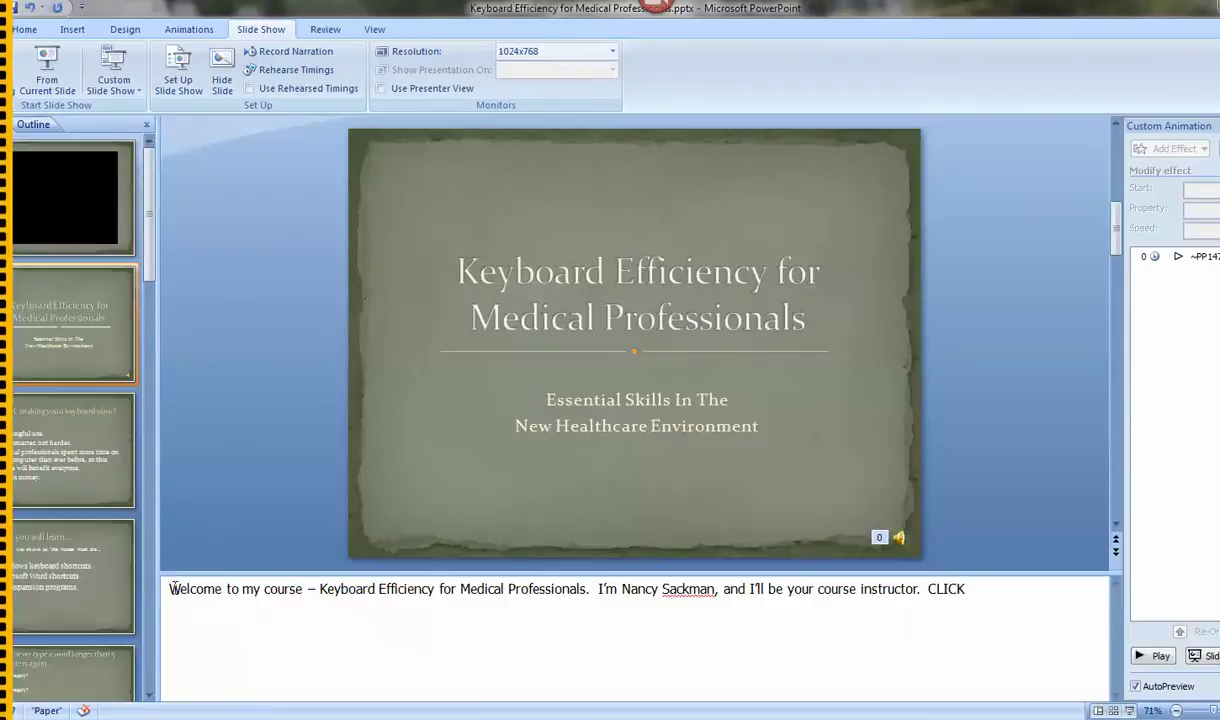
# - Copy the title slide's full speaker note into the untitled Notepad document, and cut the pasted text out again
pyautogui.moveTo(170, 588); pyautogui.dragTo(600, 586)
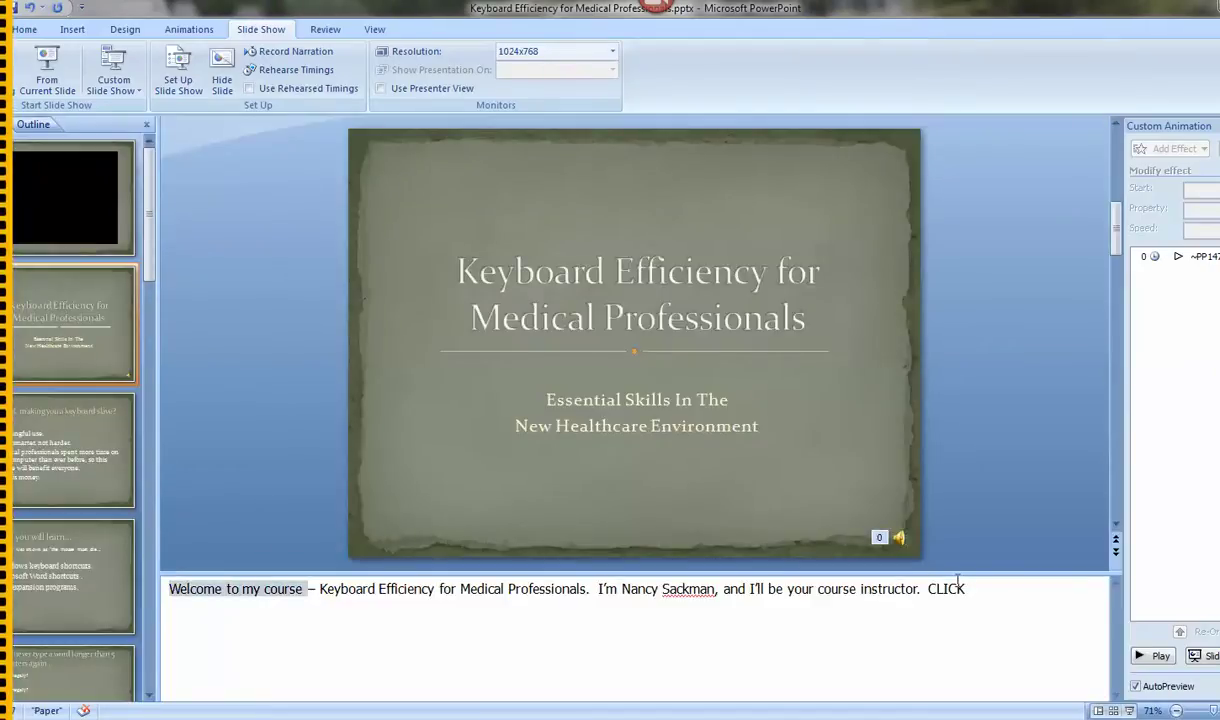
pyautogui.moveTo(958, 580); pyautogui.dragTo(939, 602)
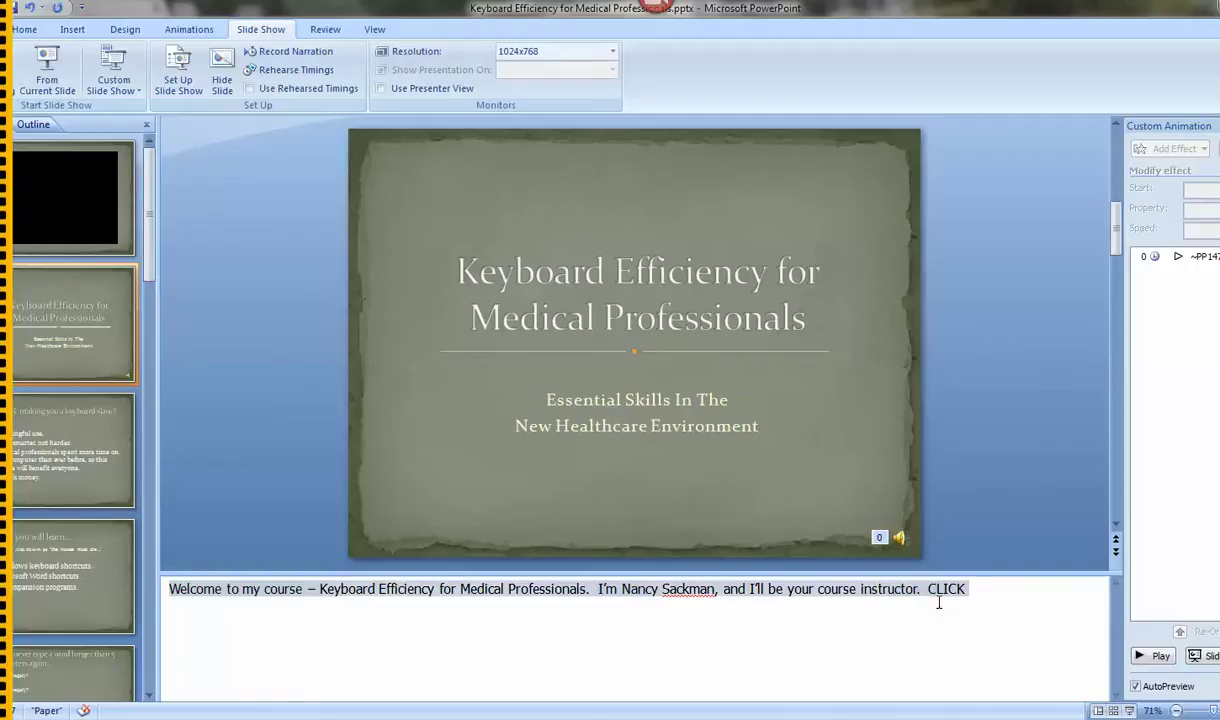
pyautogui.rightClick(612, 602)
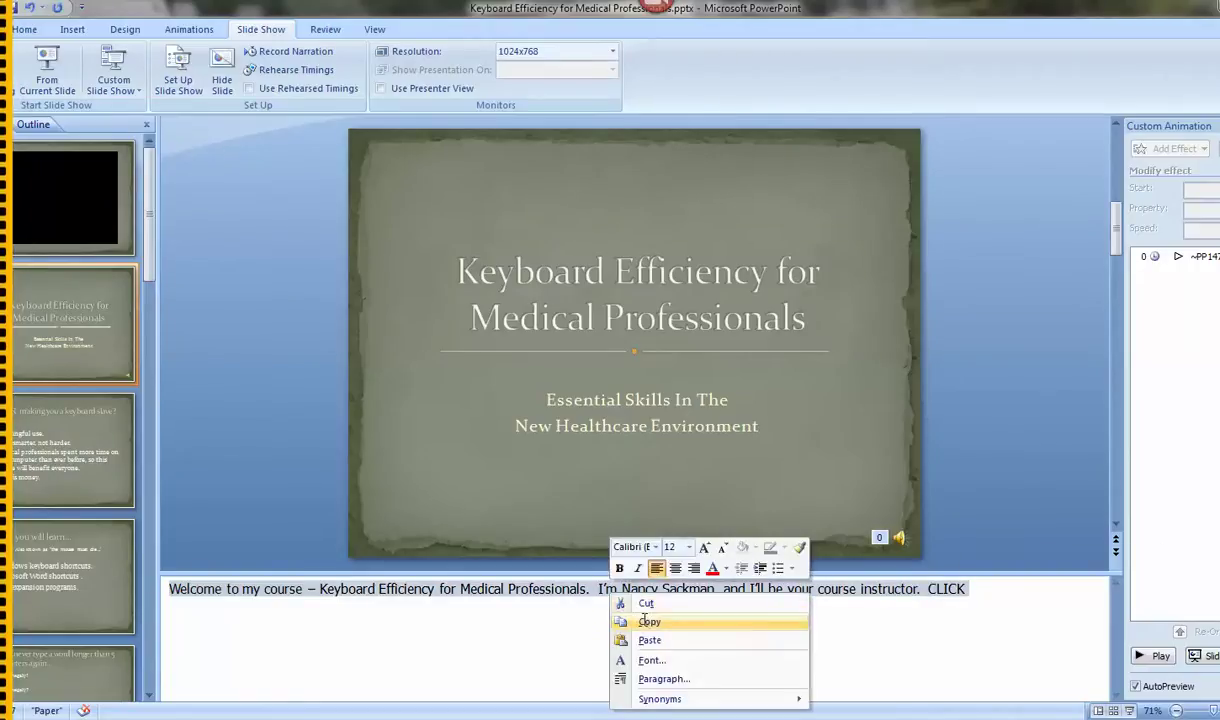
pyautogui.click(650, 621)
pyautogui.moveTo(355, 717)
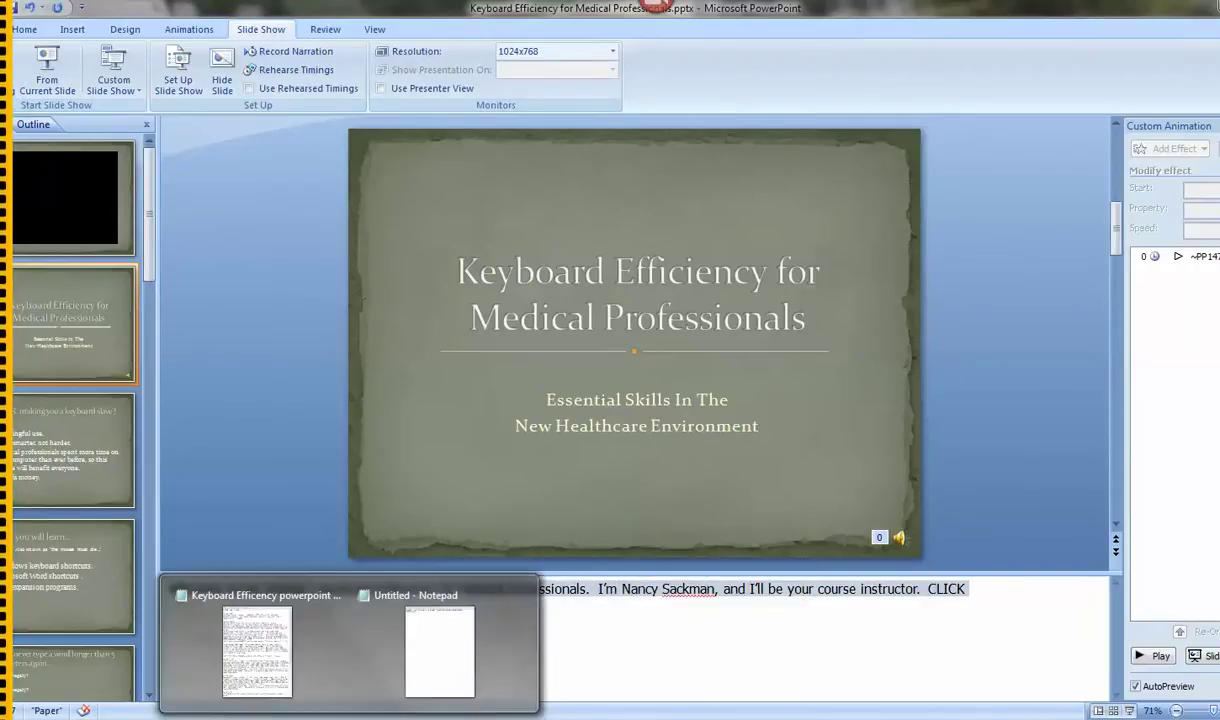
pyautogui.click(463, 662)
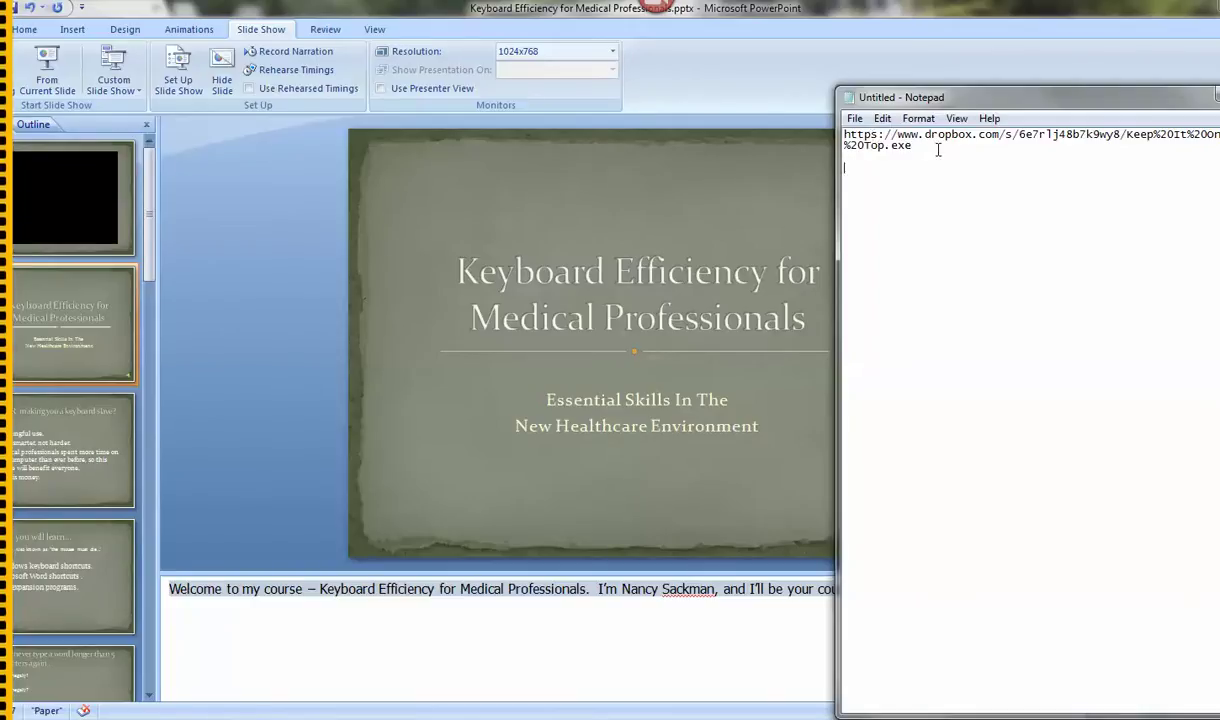
pyautogui.hotkey('ctrl', 'v')
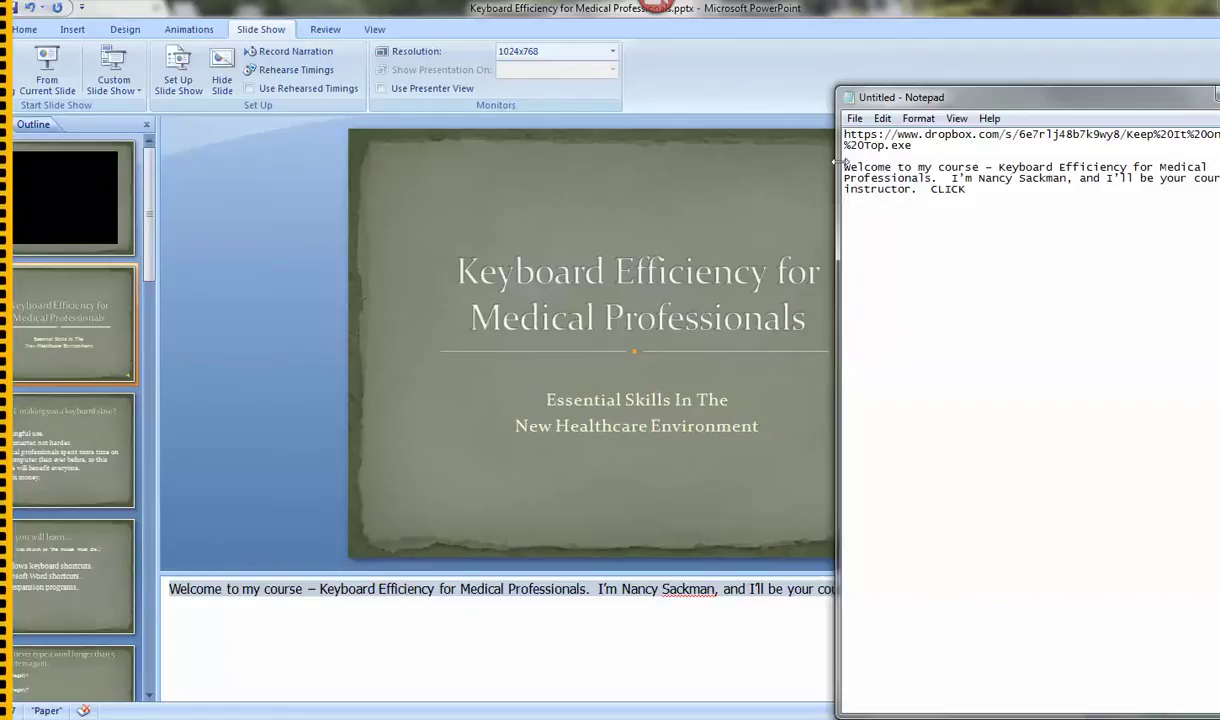
pyautogui.moveTo(845, 167); pyautogui.dragTo(1028, 244)
pyautogui.hotkey('ctrl', 'x')
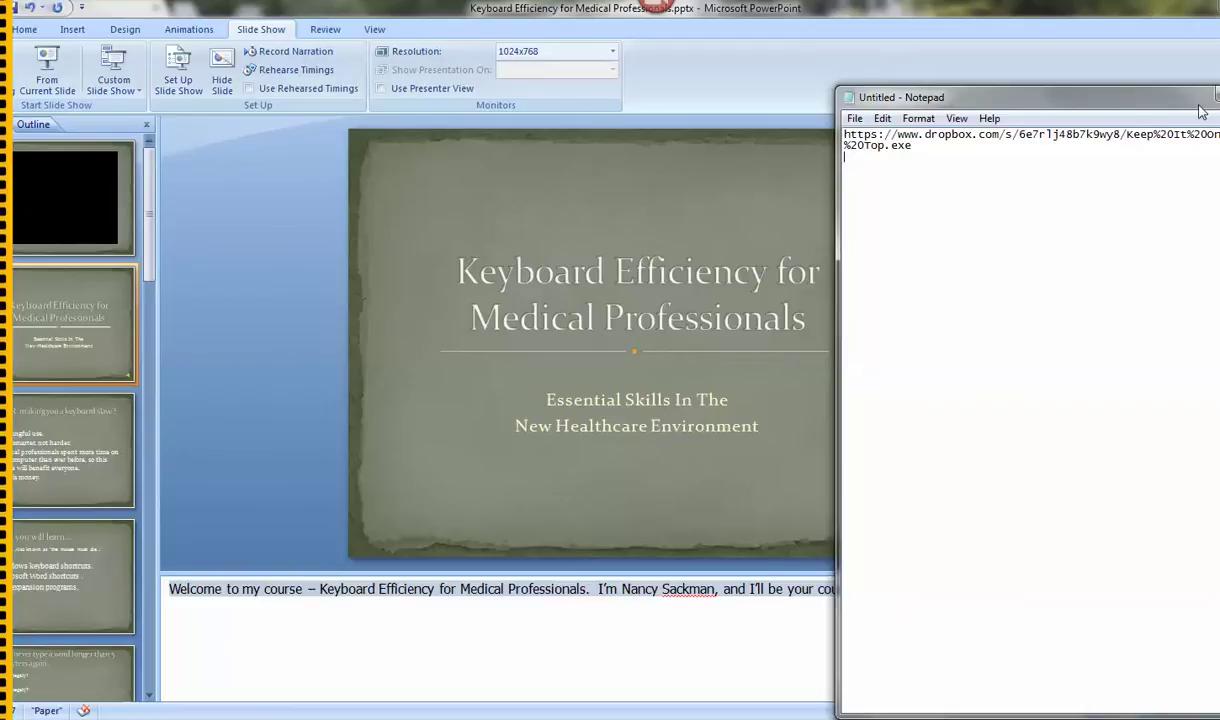
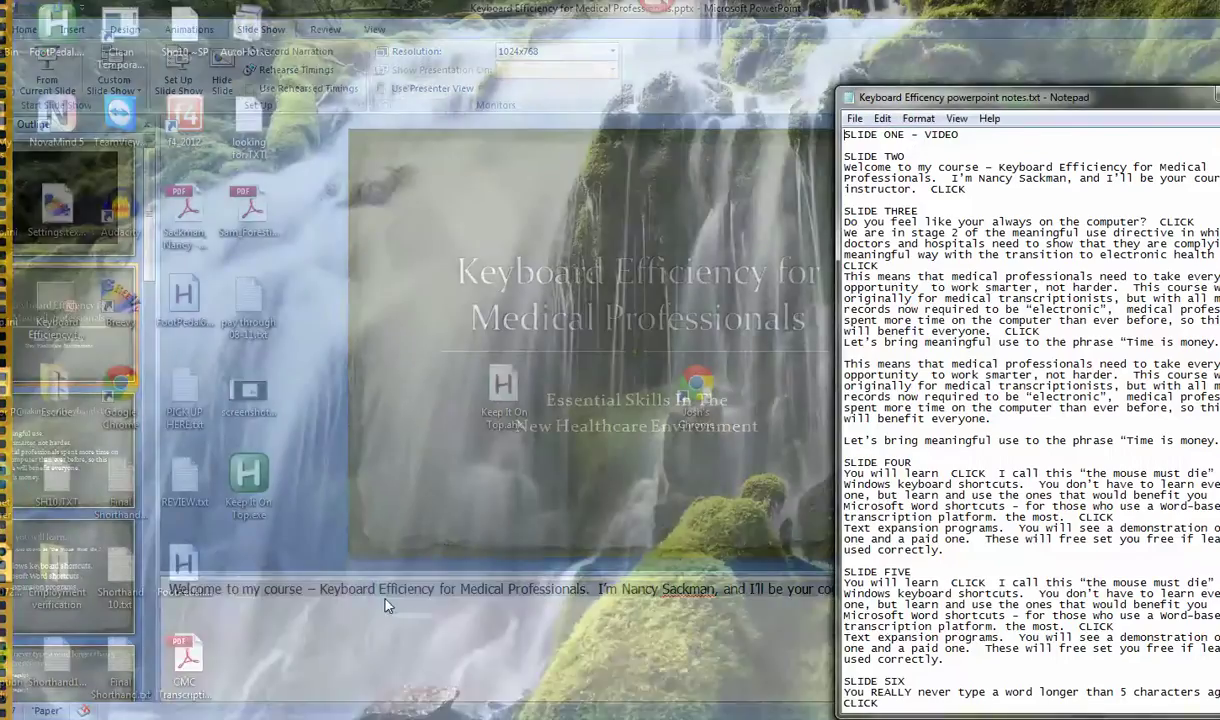
# - Bring up Keyboard Efficency powerpoint notes.txt in Notepad, widen its window and move it down so the slide's title shows above it
pyautogui.click(388, 605)
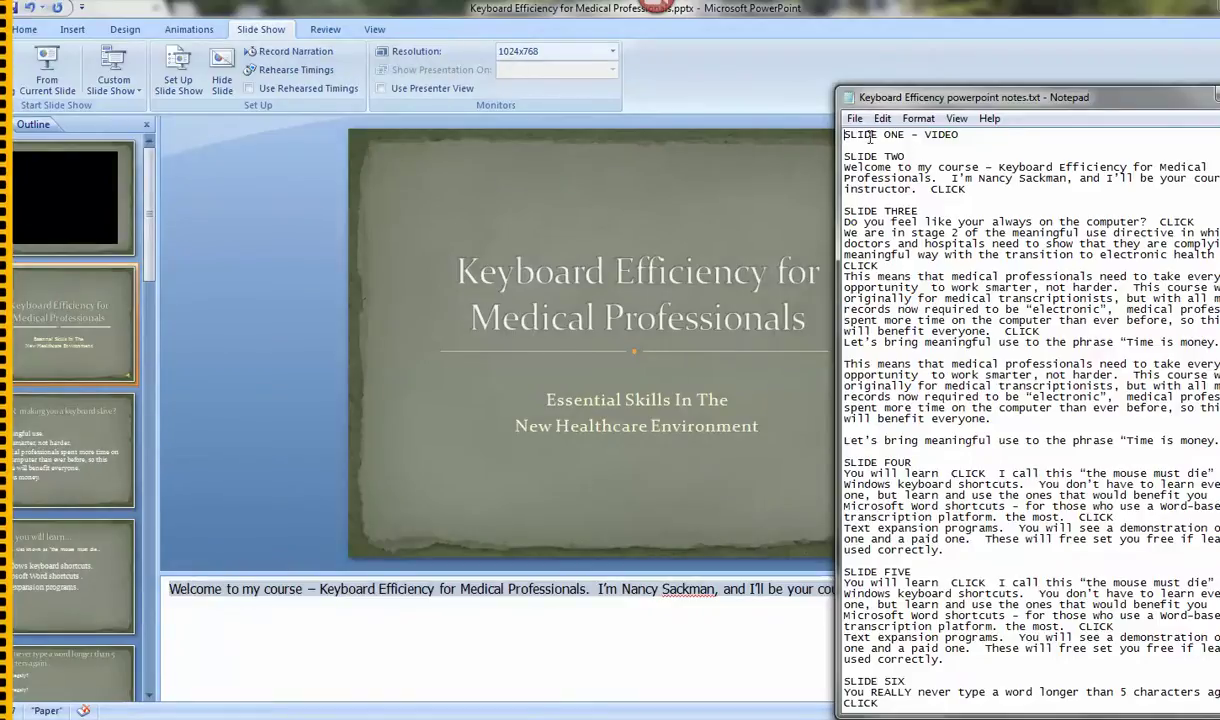
pyautogui.moveTo(834, 165); pyautogui.dragTo(30, 162)
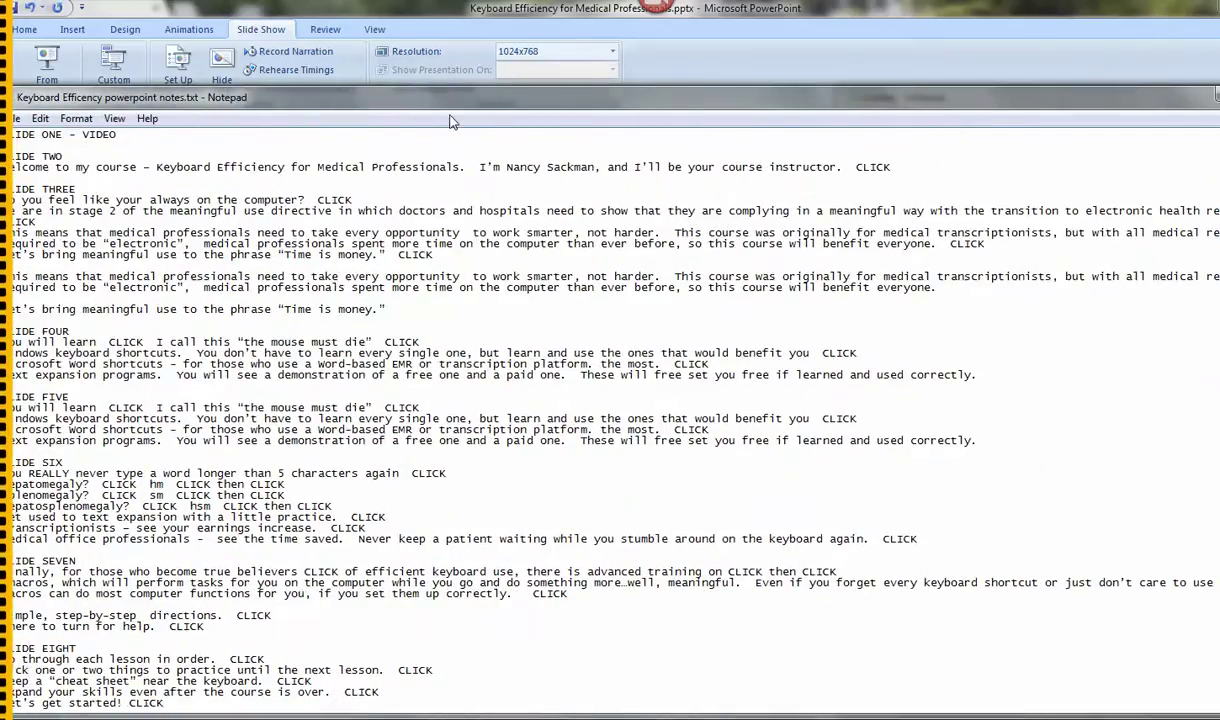
pyautogui.moveTo(456, 97); pyautogui.dragTo(481, 376)
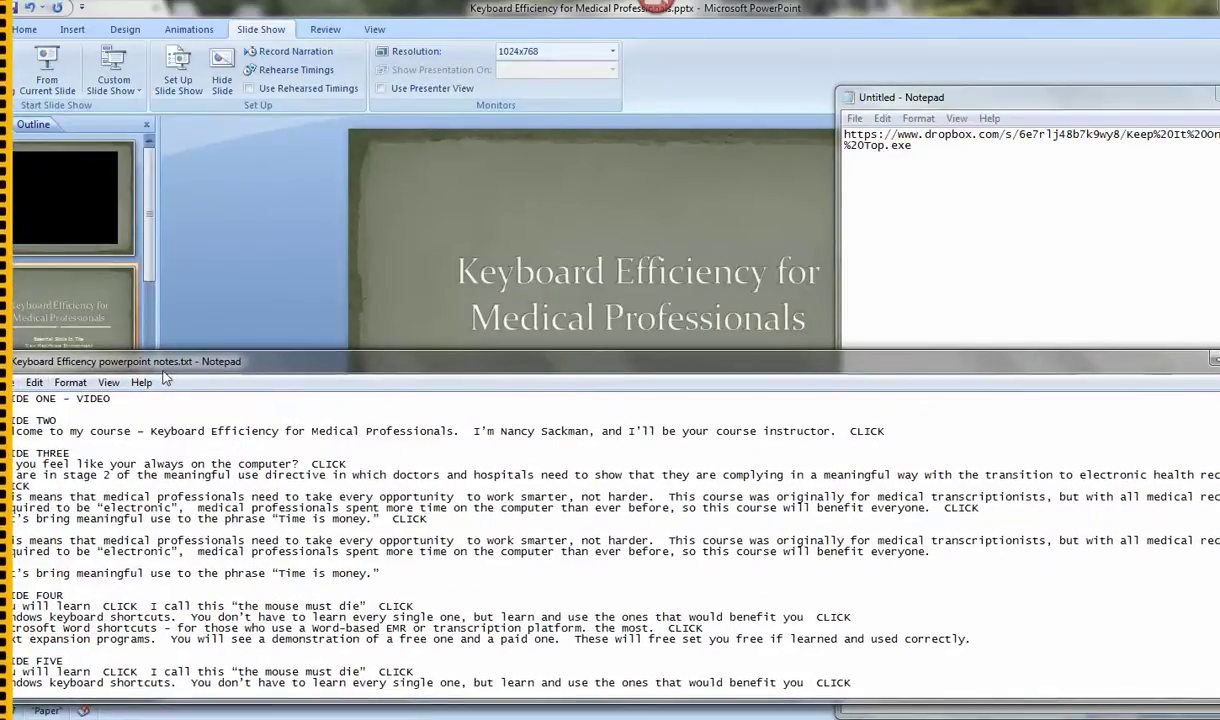
pyautogui.moveTo(165, 372); pyautogui.dragTo(183, 357)
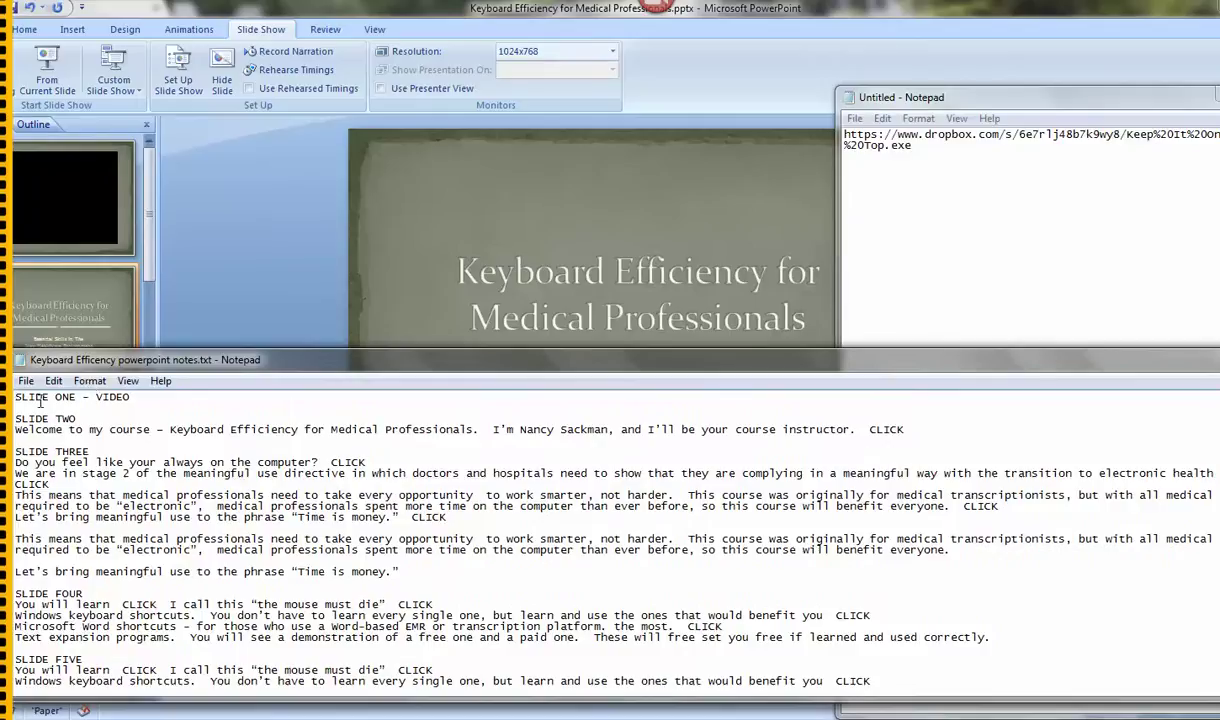
# - Select all the notes text and look at the available font, style and size settings without applying any
pyautogui.rightClick(104, 472)
pyautogui.click(150, 572)
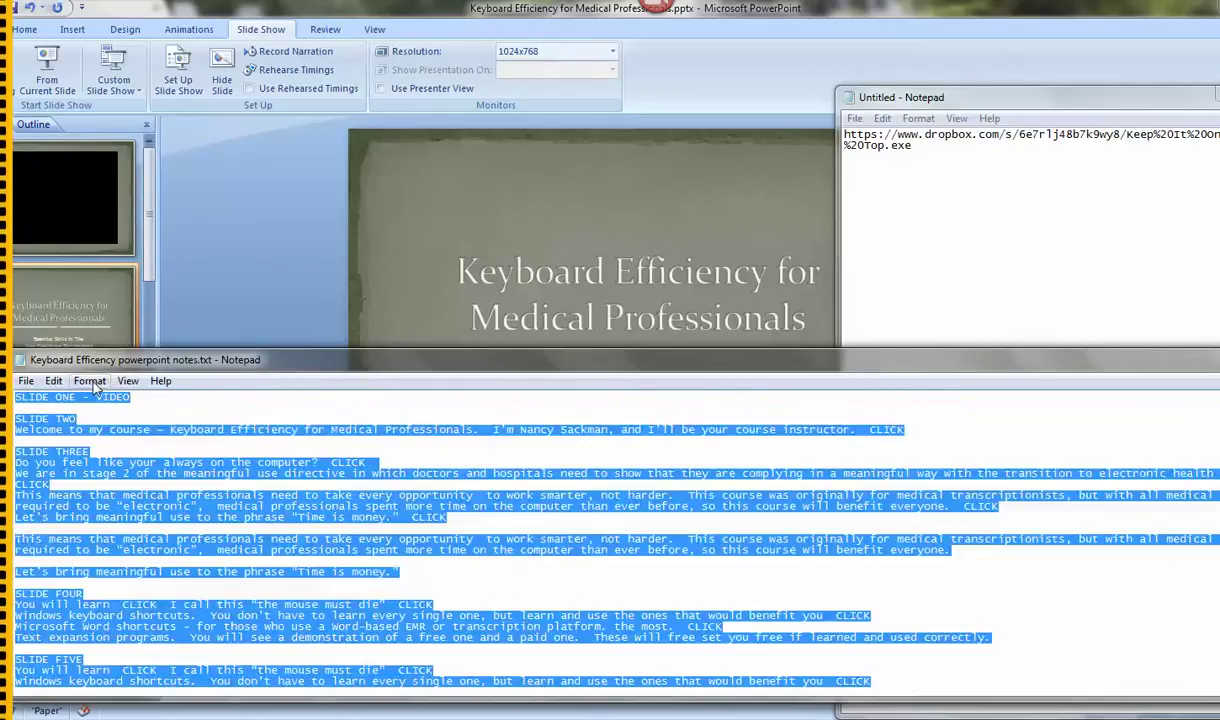
pyautogui.click(92, 381)
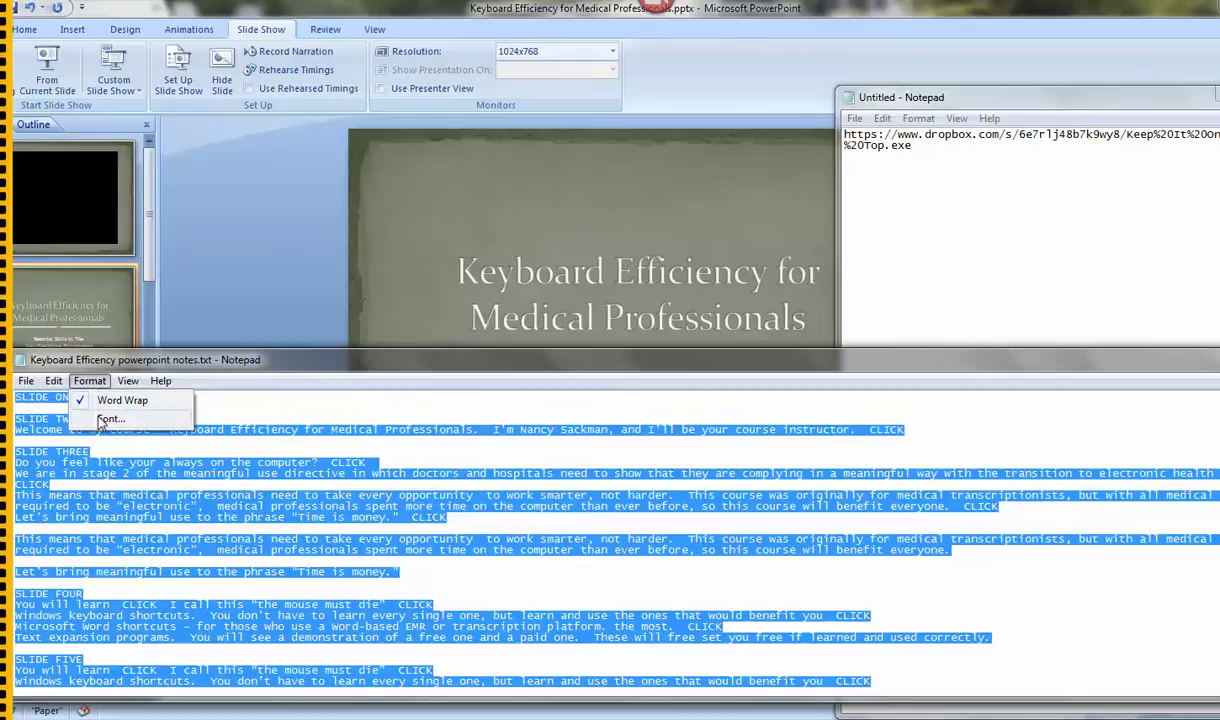
pyautogui.click(104, 419)
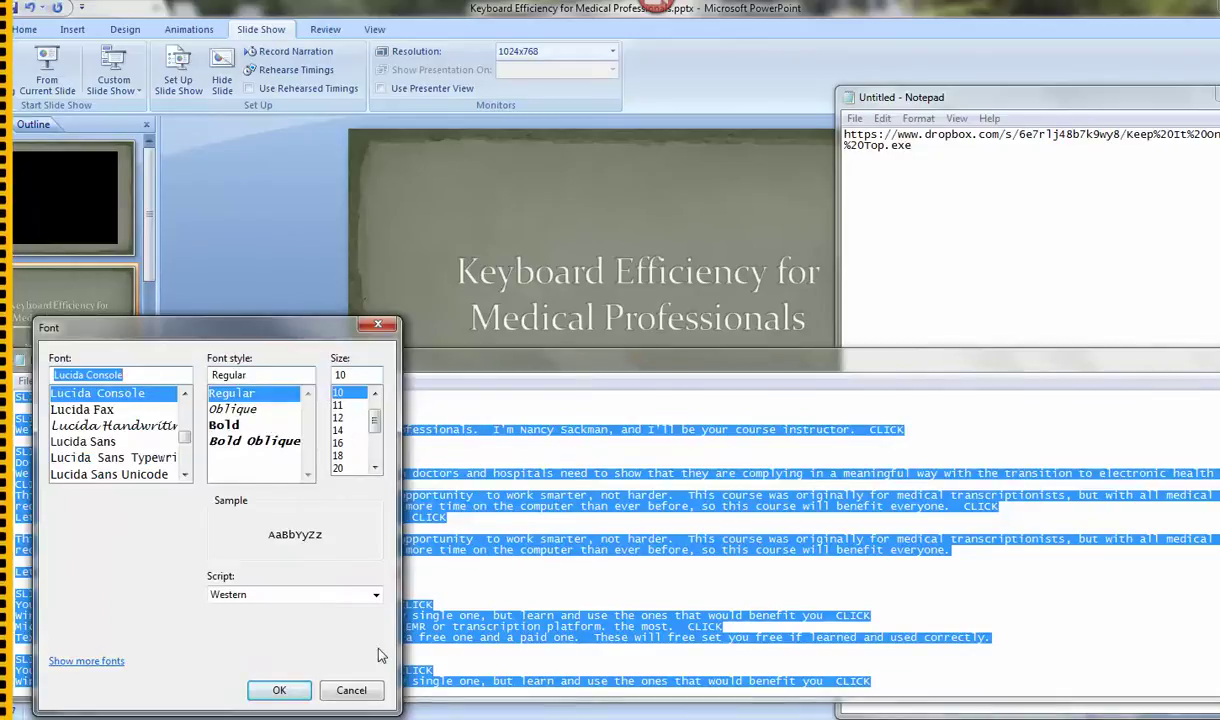
pyautogui.click(351, 691)
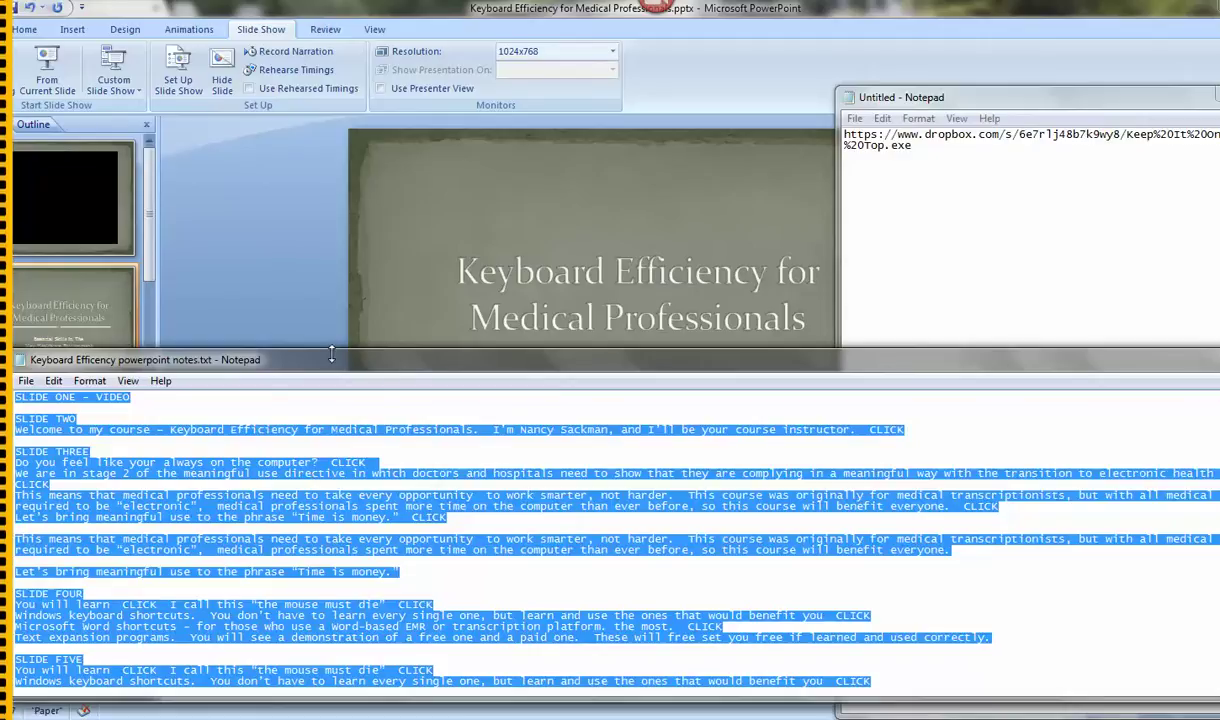
# - Shorten the notes window from its upper edge to uncover more of the slide, and toggle Word Wrap off and on again
pyautogui.moveTo(331, 355); pyautogui.dragTo(333, 465)
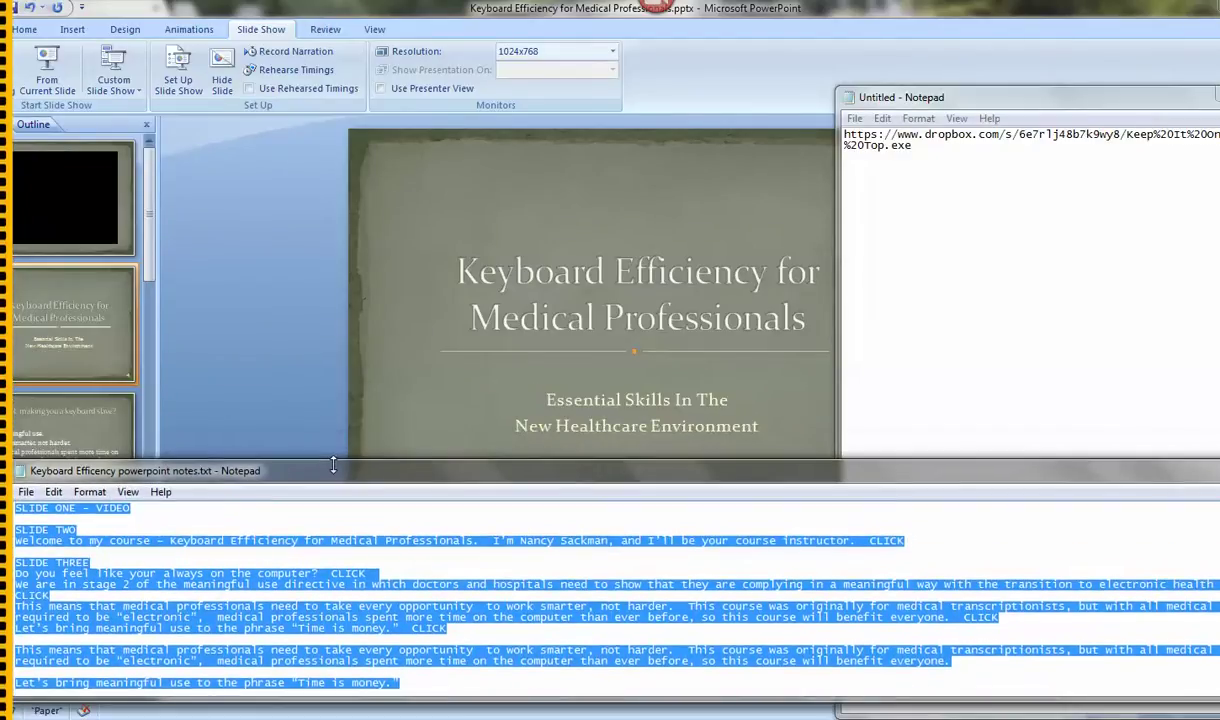
pyautogui.click(89, 492)
pyautogui.click(108, 510)
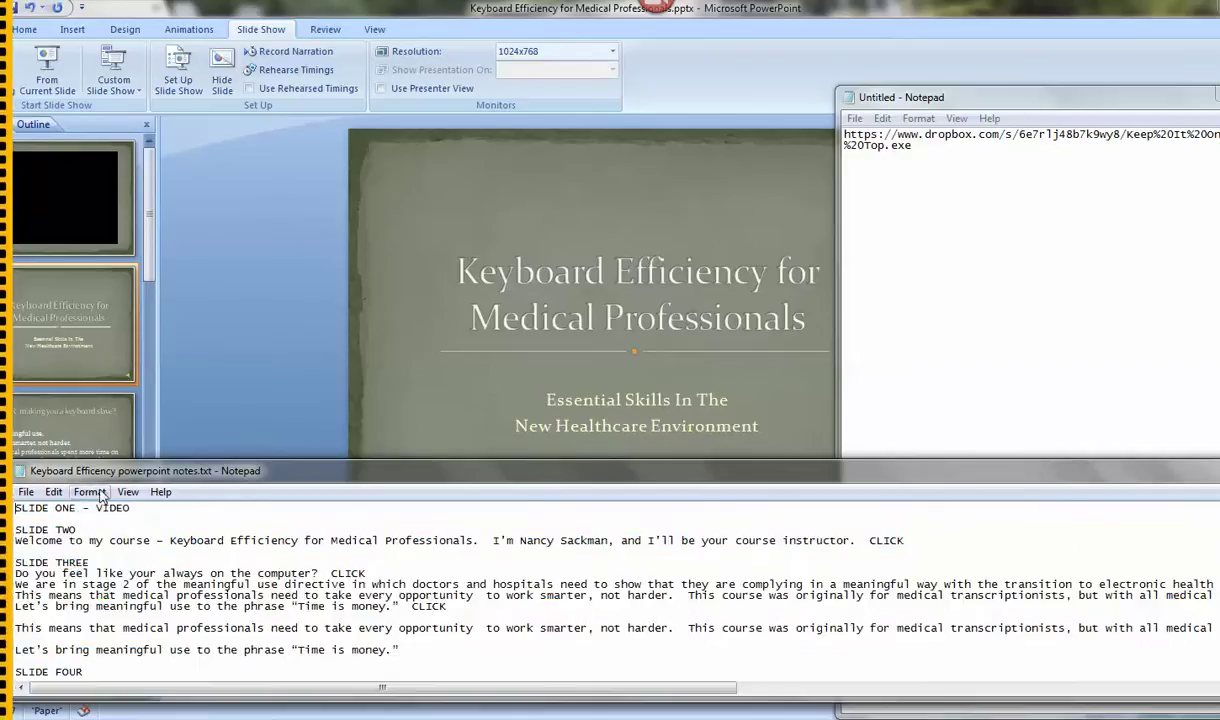
pyautogui.click(89, 492)
pyautogui.click(108, 510)
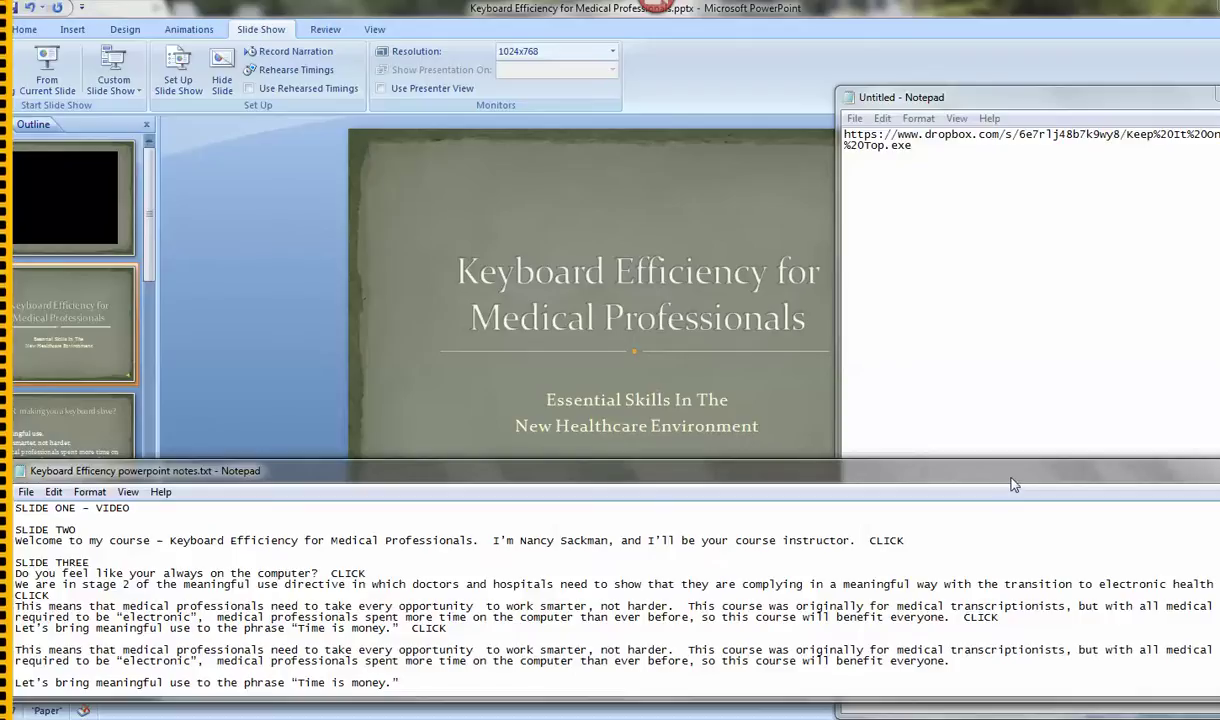
# - Clear the untitled Notepad window off the screen and make the notes window slightly taller beneath the slide's title
pyautogui.moveTo(901, 473); pyautogui.dragTo(897, 474)
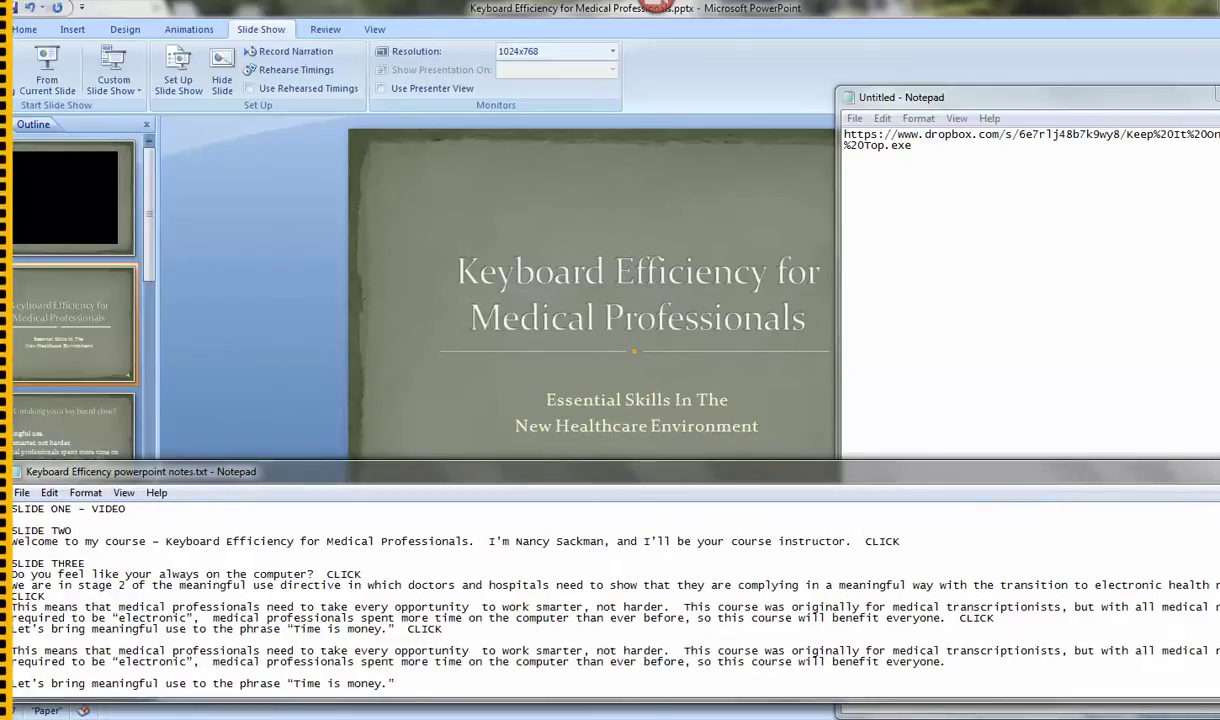
pyautogui.click(1216, 95)
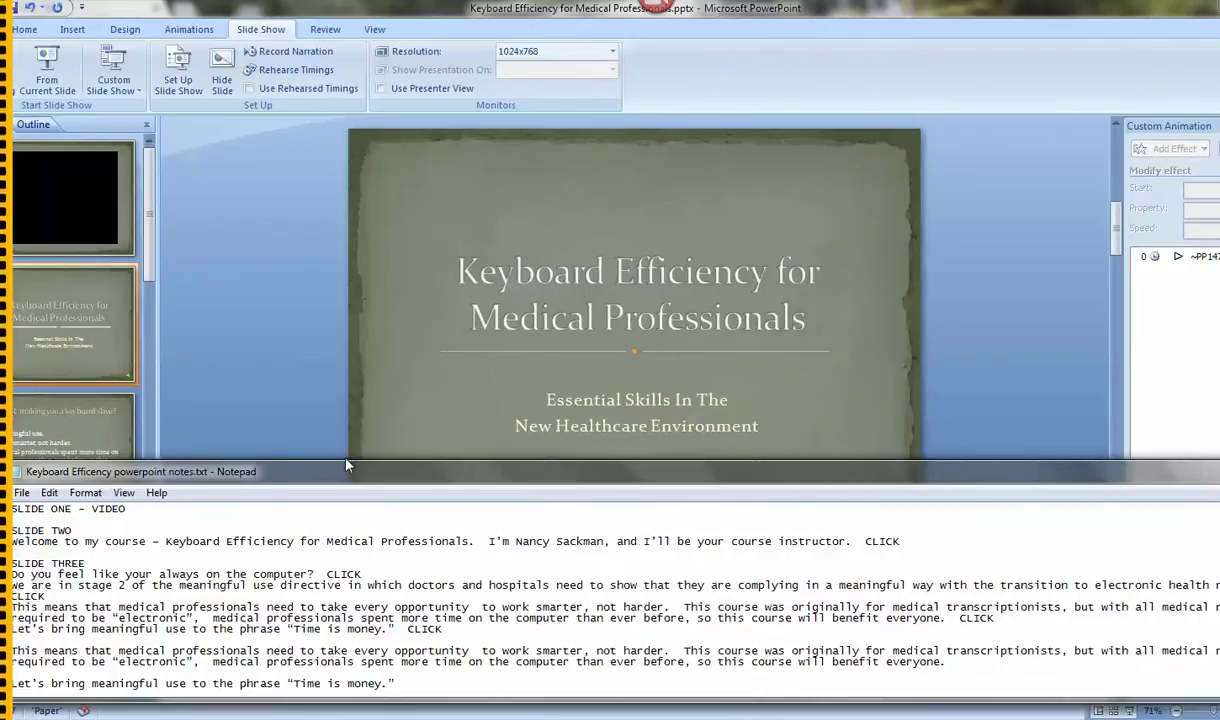
pyautogui.moveTo(340, 459); pyautogui.dragTo(340, 422)
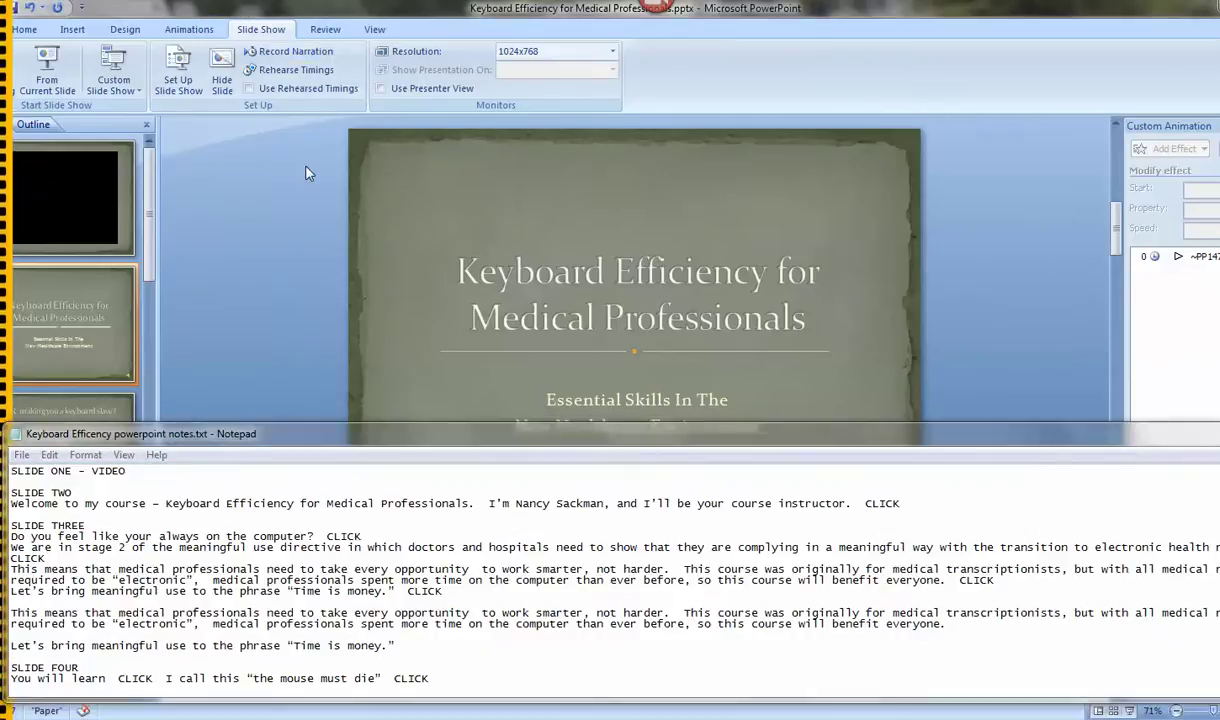
# - Start a new narration recording at the current slide while keeping the notes window in front
pyautogui.click(287, 52)
pyautogui.click(527, 352)
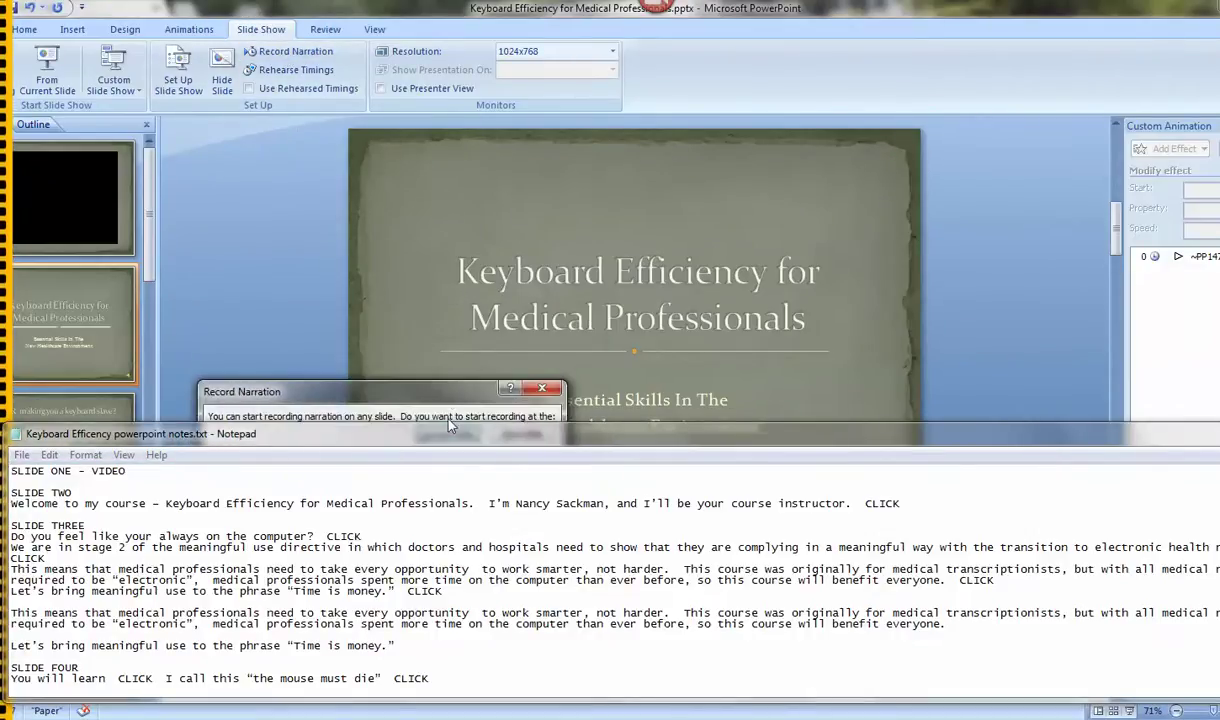
pyautogui.click(452, 388)
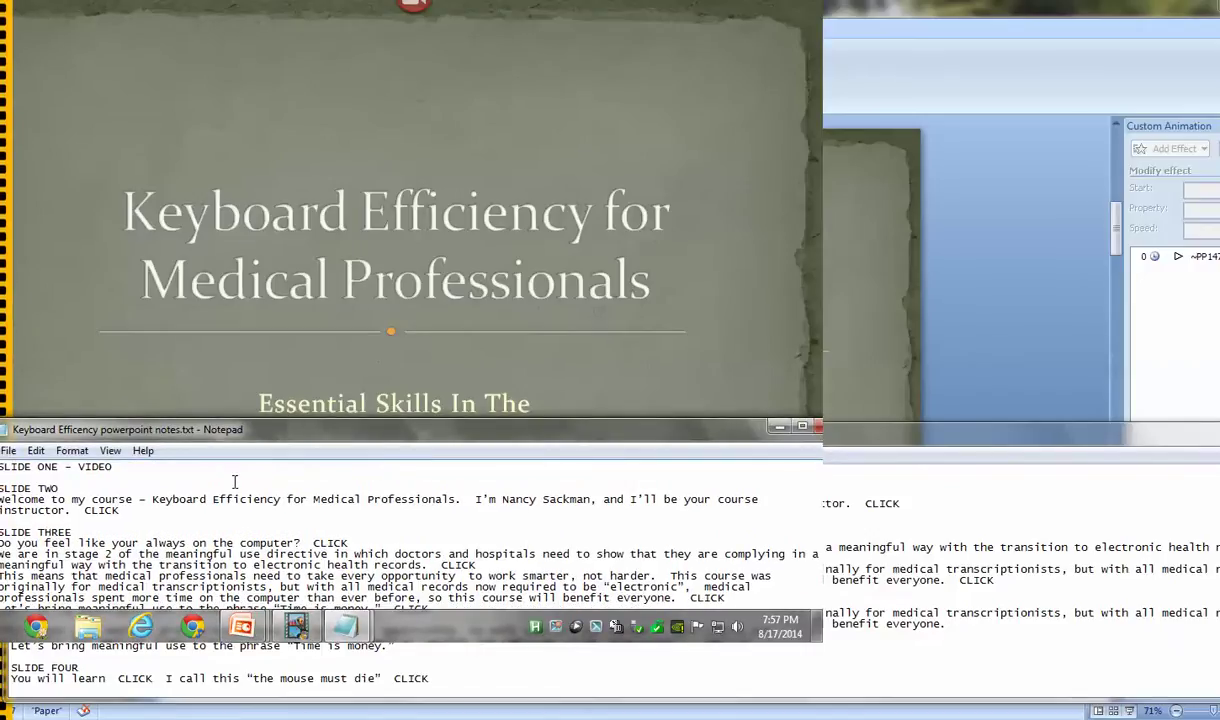
# - Reposition the notes window over the lower part of the running slide show and scroll the notes through to Slide Eight
pyautogui.moveTo(537, 426)
pyautogui.mouseDown()
pyautogui.moveTo(490, 423)
pyautogui.moveTo(535, 440)
pyautogui.moveTo(540, 355)
pyautogui.moveTo(537, 401)
pyautogui.mouseUp()
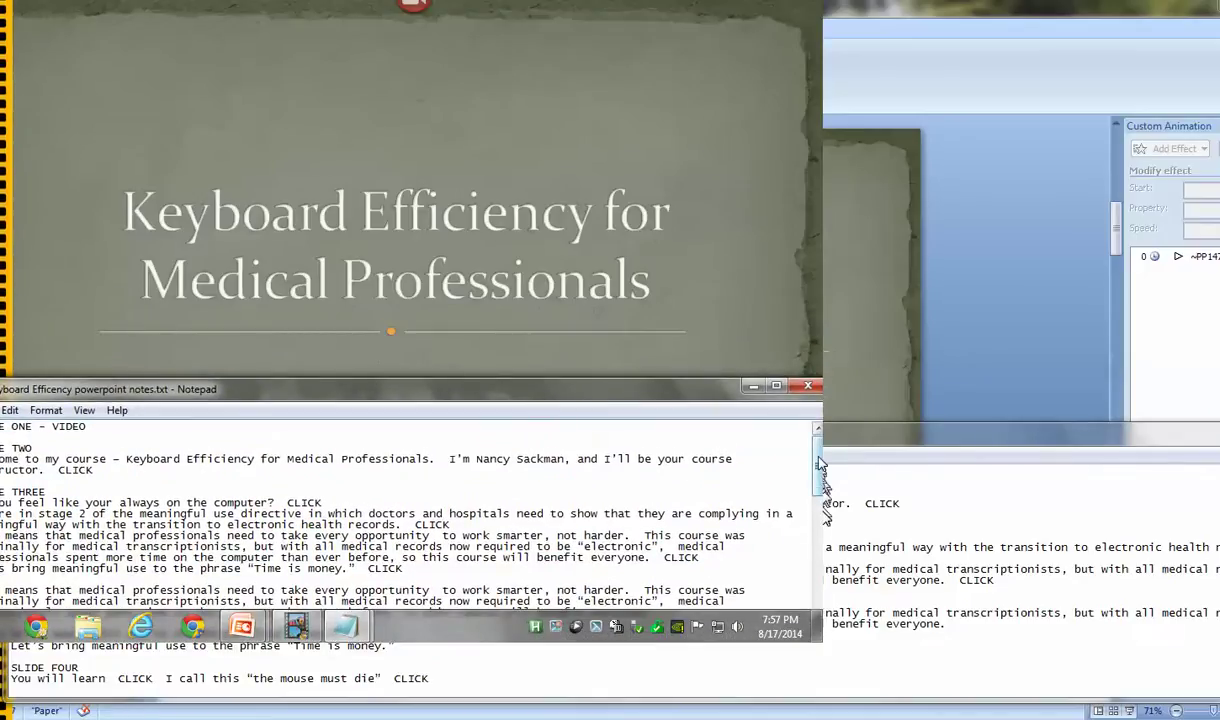
pyautogui.moveTo(819, 460)
pyautogui.mouseDown()
pyautogui.moveTo(815, 582)
pyautogui.moveTo(824, 437)
pyautogui.mouseUp()
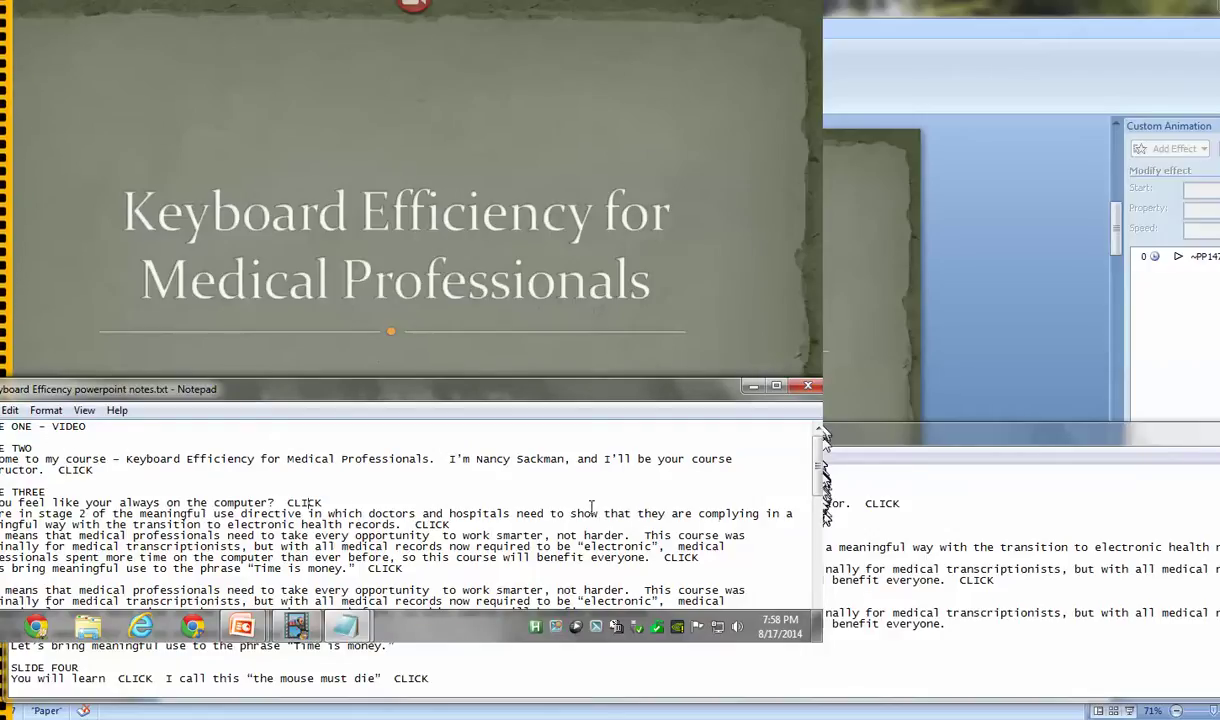
pyautogui.scroll(-7, 519, 527)
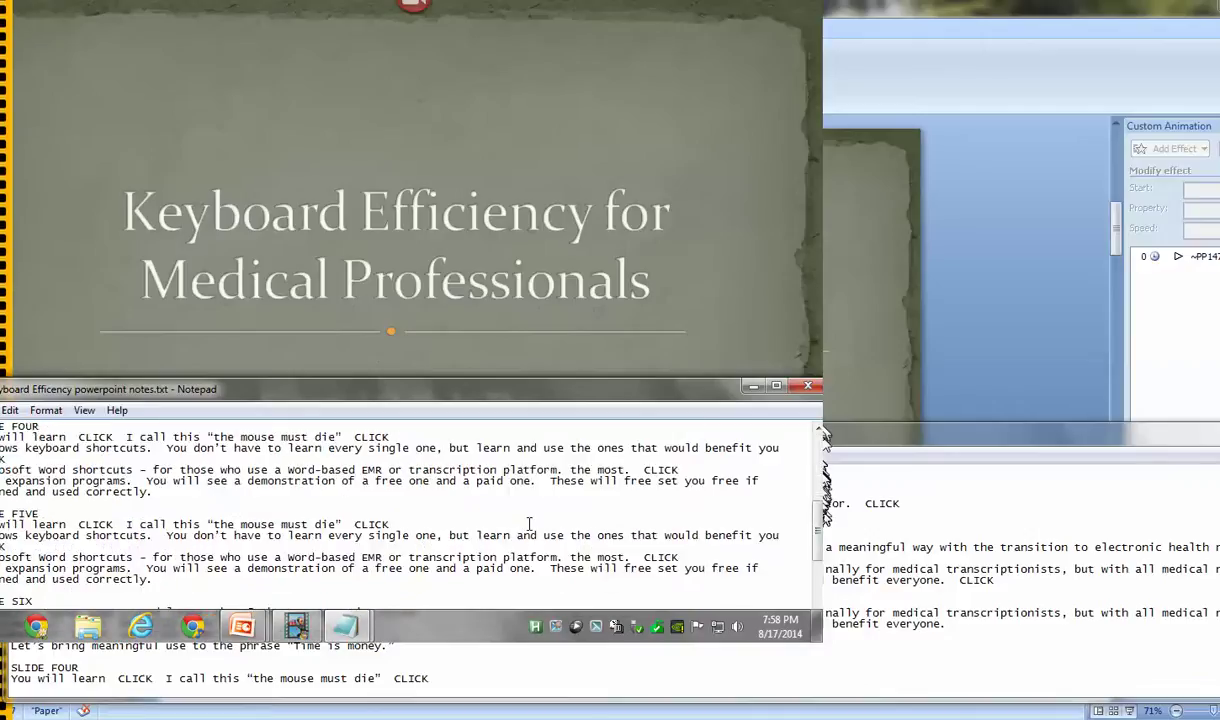
pyautogui.scroll(-4, 818, 558)
pyautogui.scroll(-4, 818, 558)
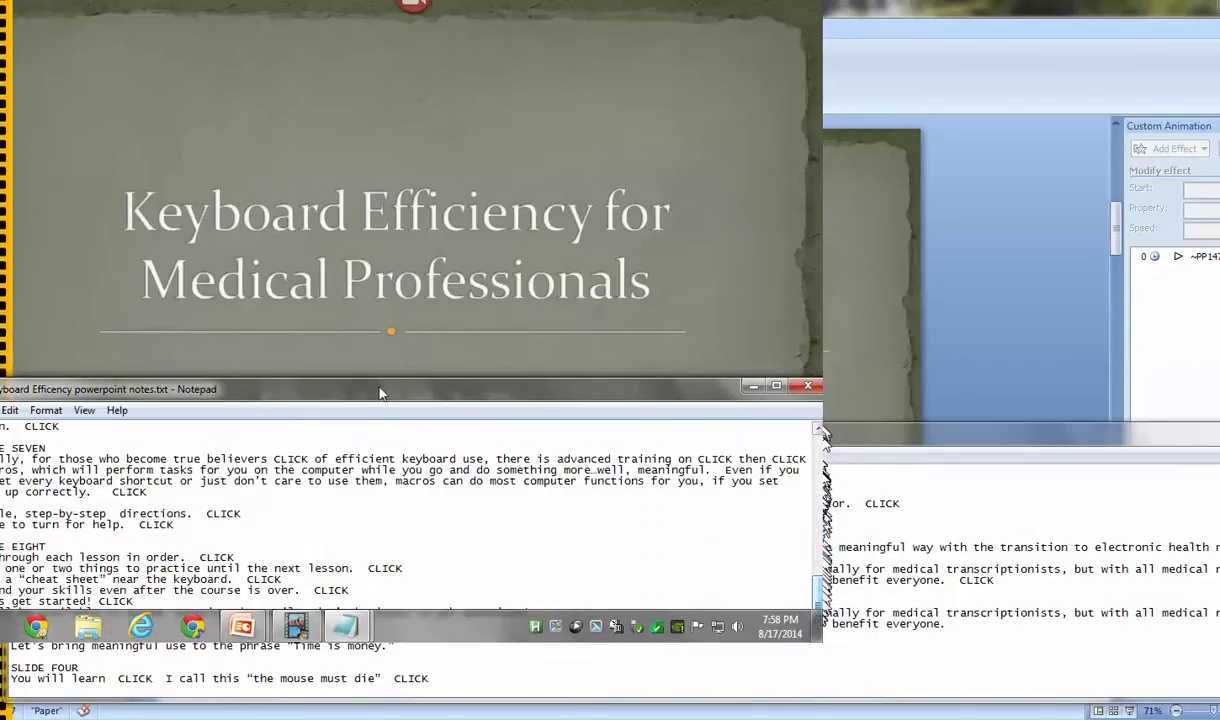
pyautogui.moveTo(381, 397); pyautogui.dragTo(381, 374)
pyautogui.moveTo(380, 350); pyautogui.dragTo(378, 379)
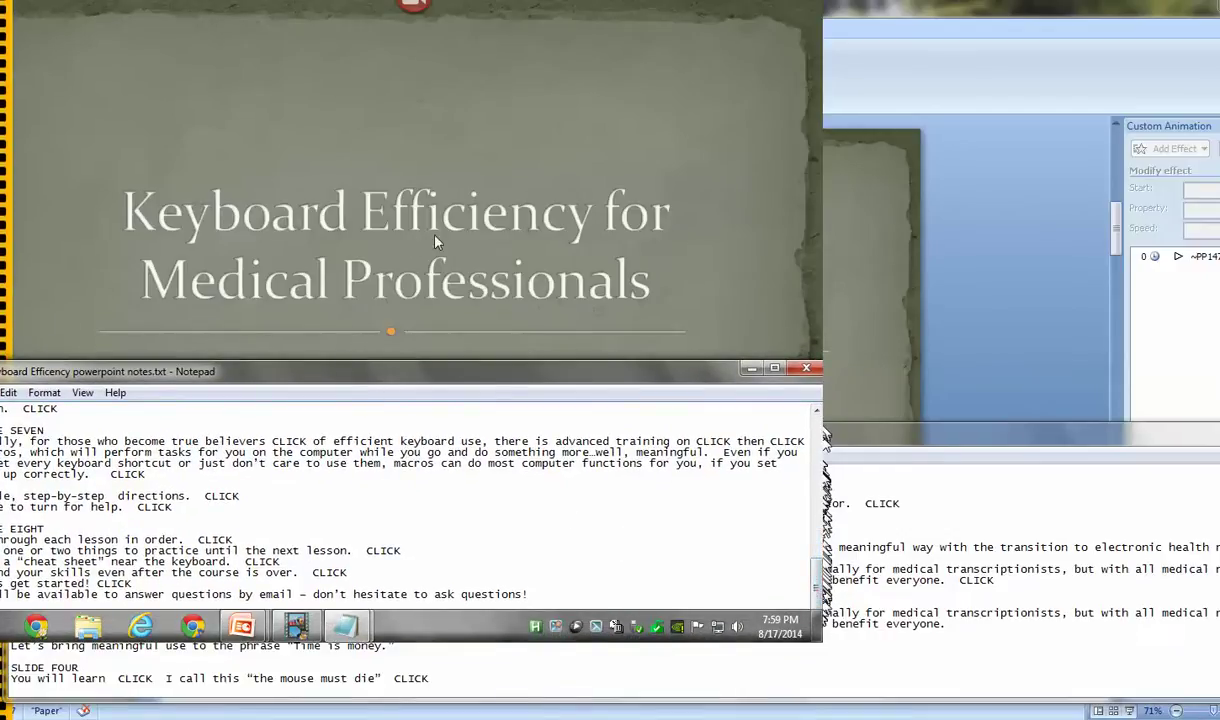
# - Advance the show to the "Is EHR making you a keyboard slave?" slide and reveal its "Meaningful use." bullet
pyautogui.click(705, 131)
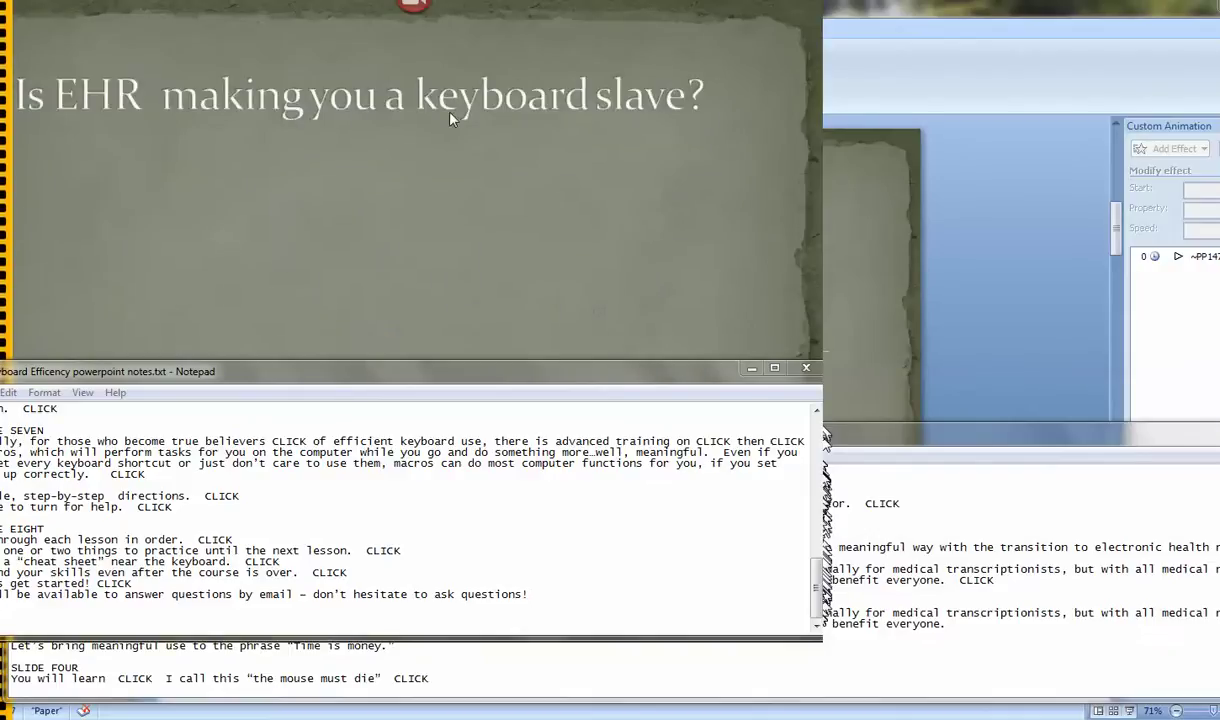
pyautogui.click(695, 220)
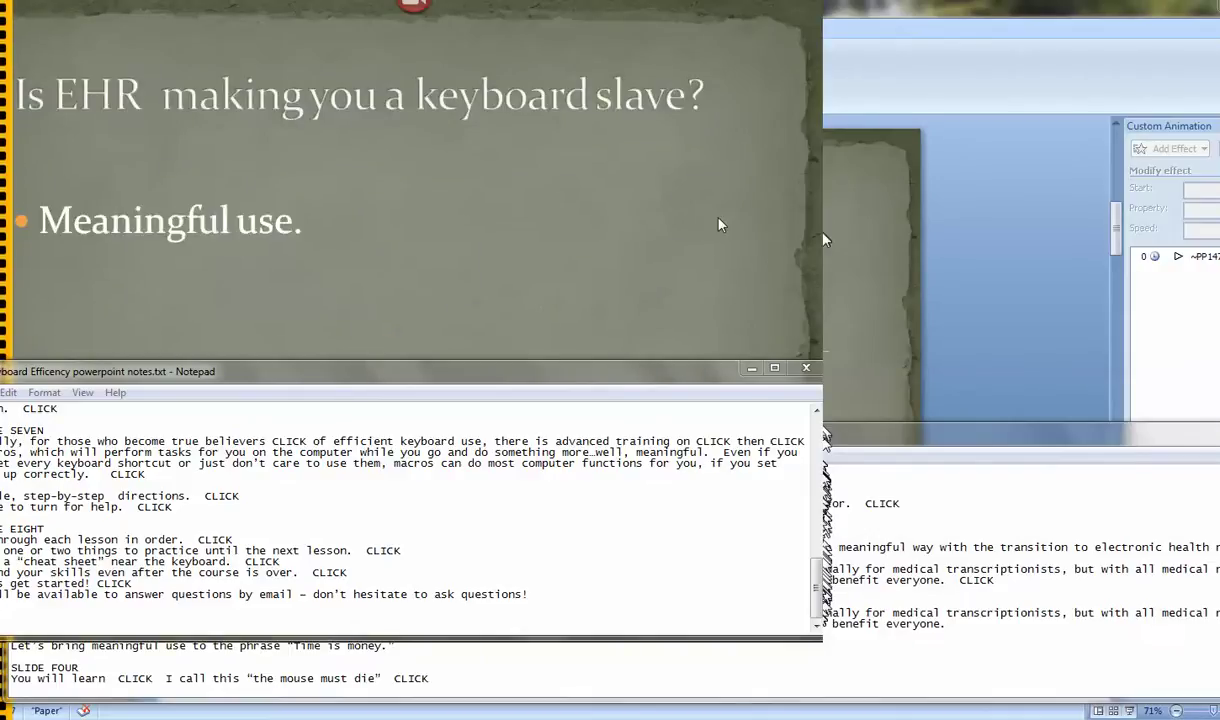